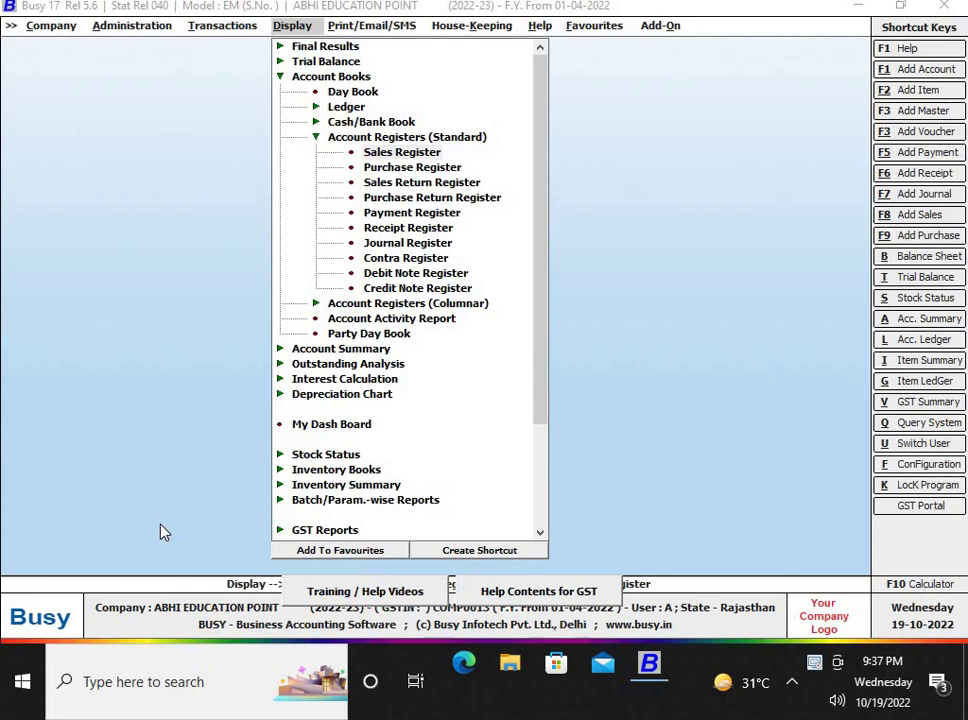
Open the XML export form for transactions data.
key(Left)
key(Left)
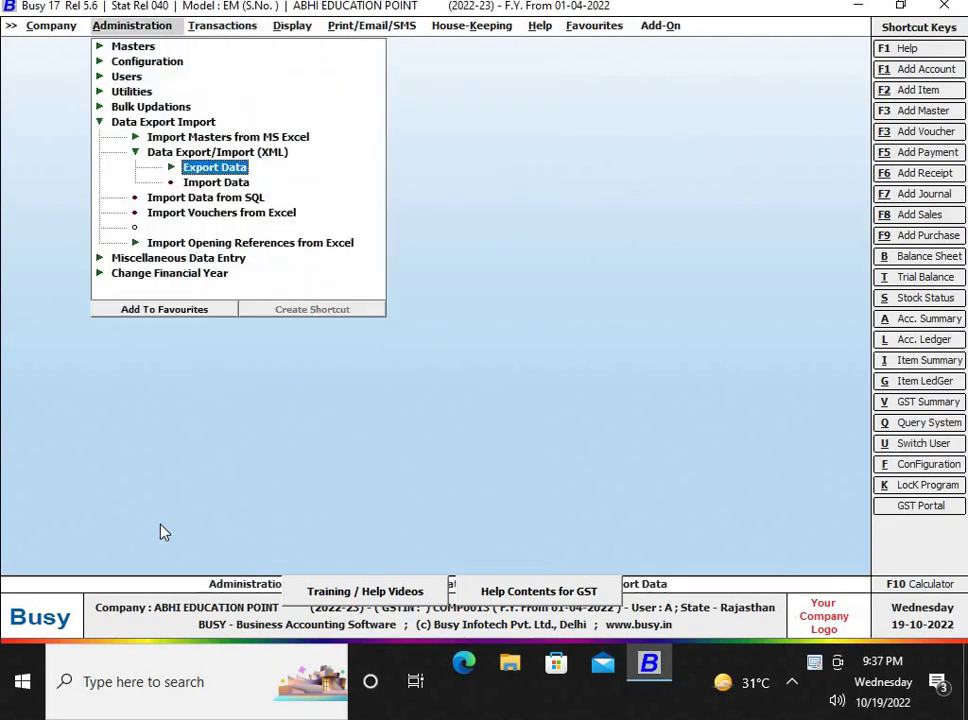
key(Escape)
key(Escape)
key(Escape)
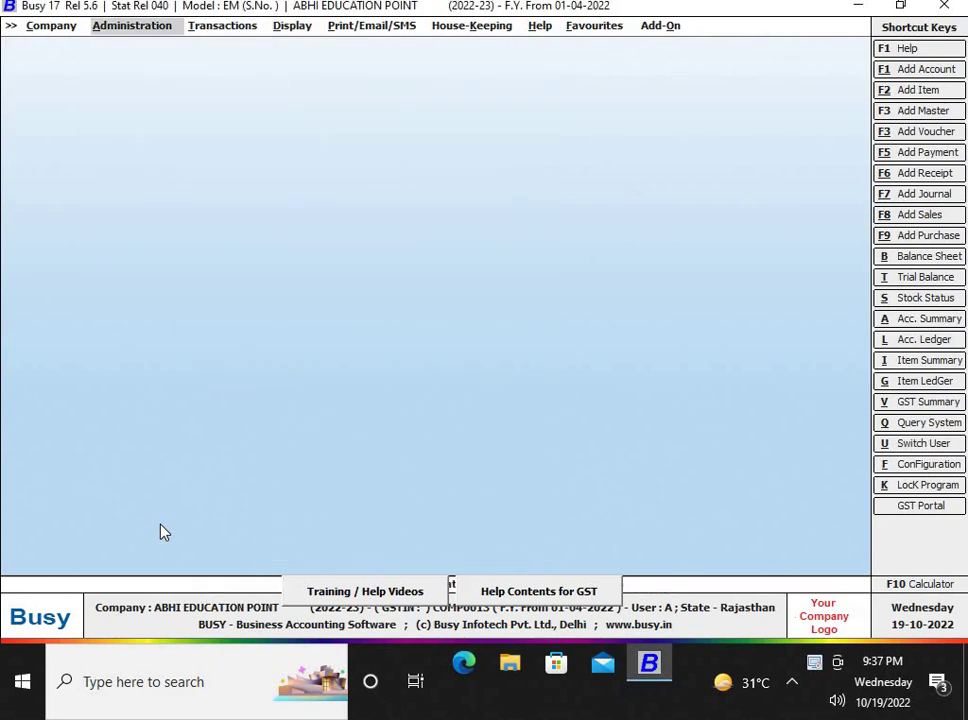
key(Return)
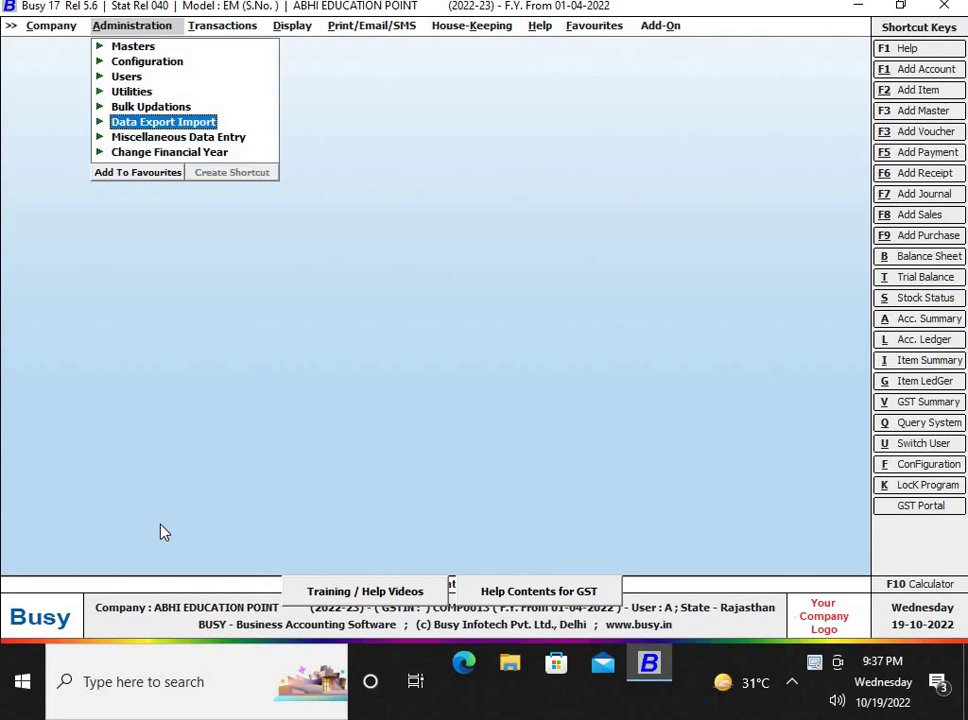
key(Return)
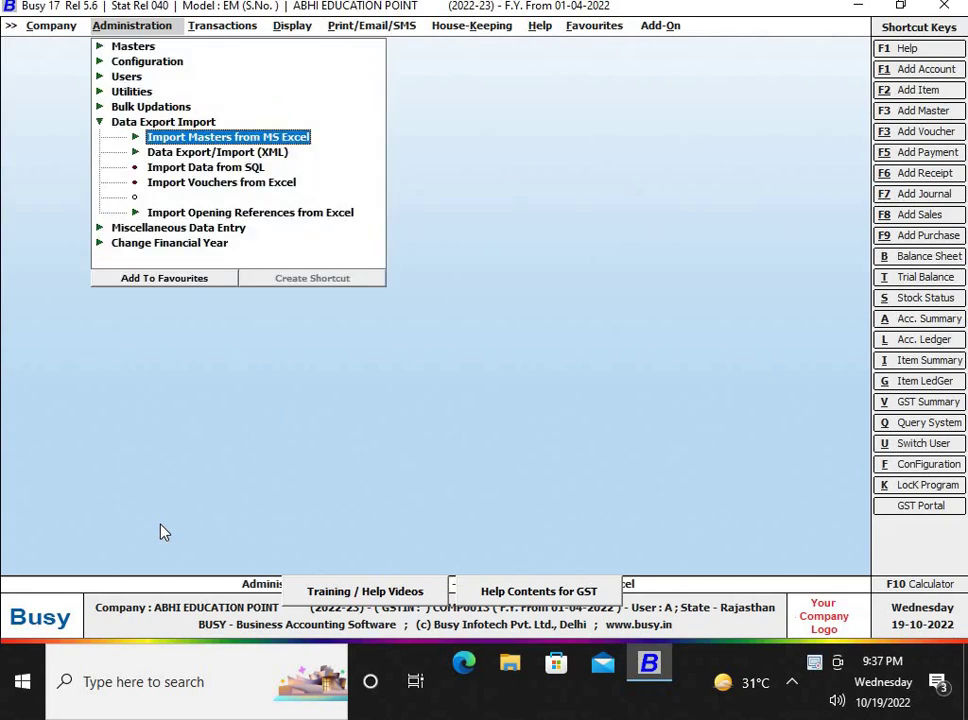
key(Down)
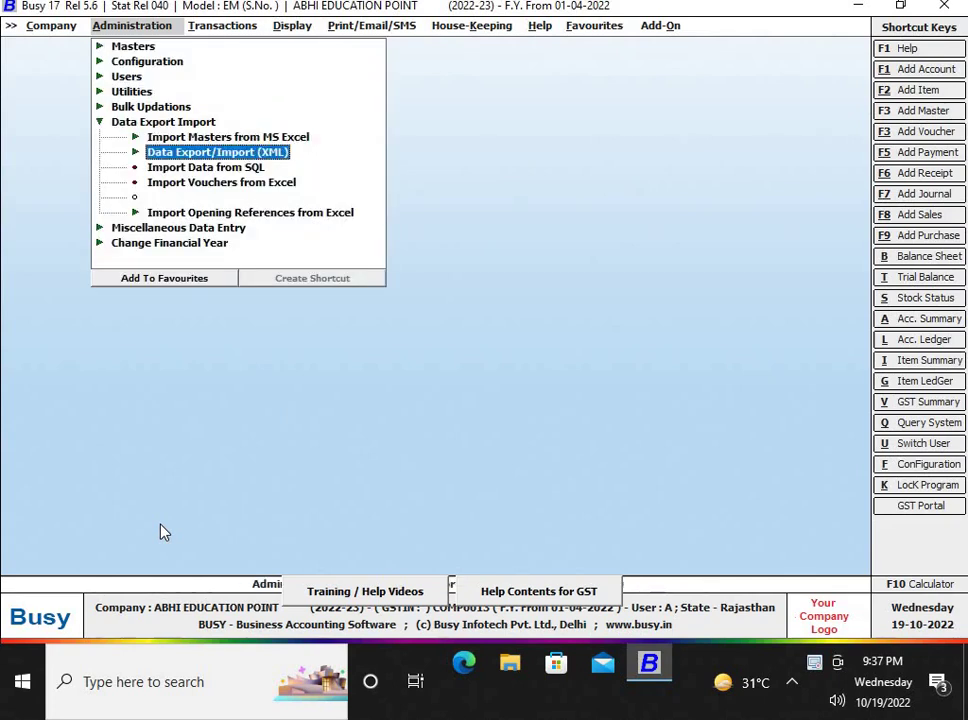
key(Return)
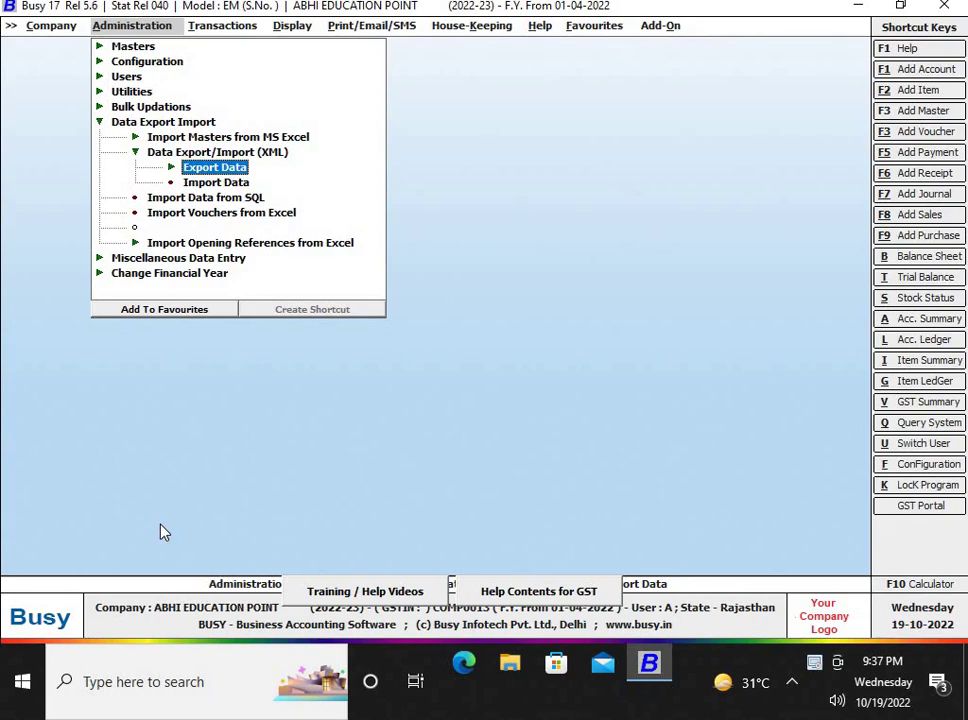
key(Return)
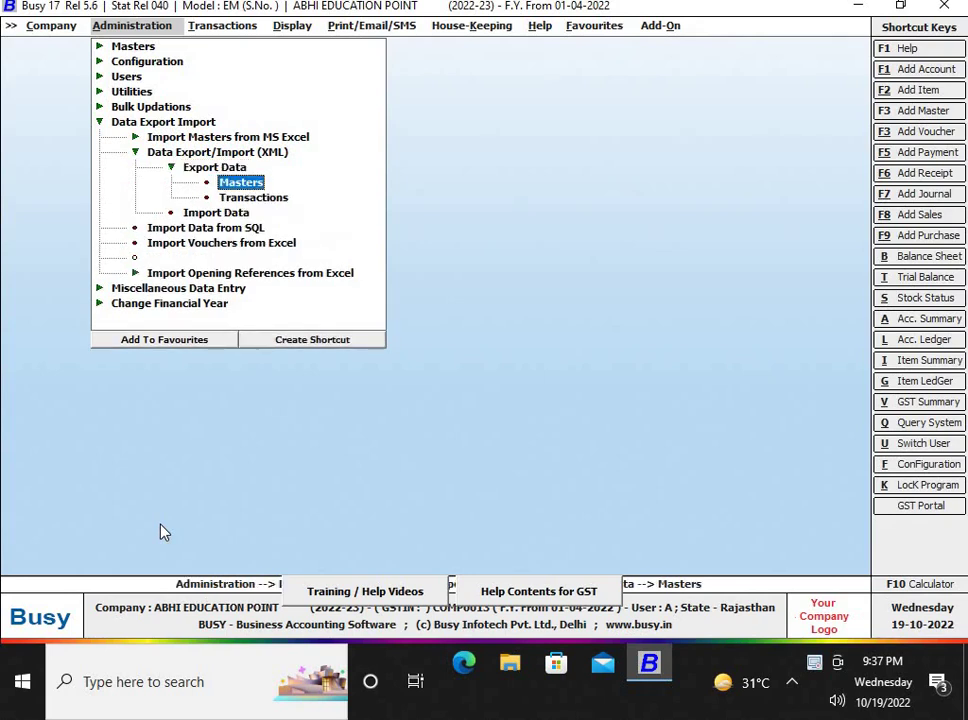
key(Down)
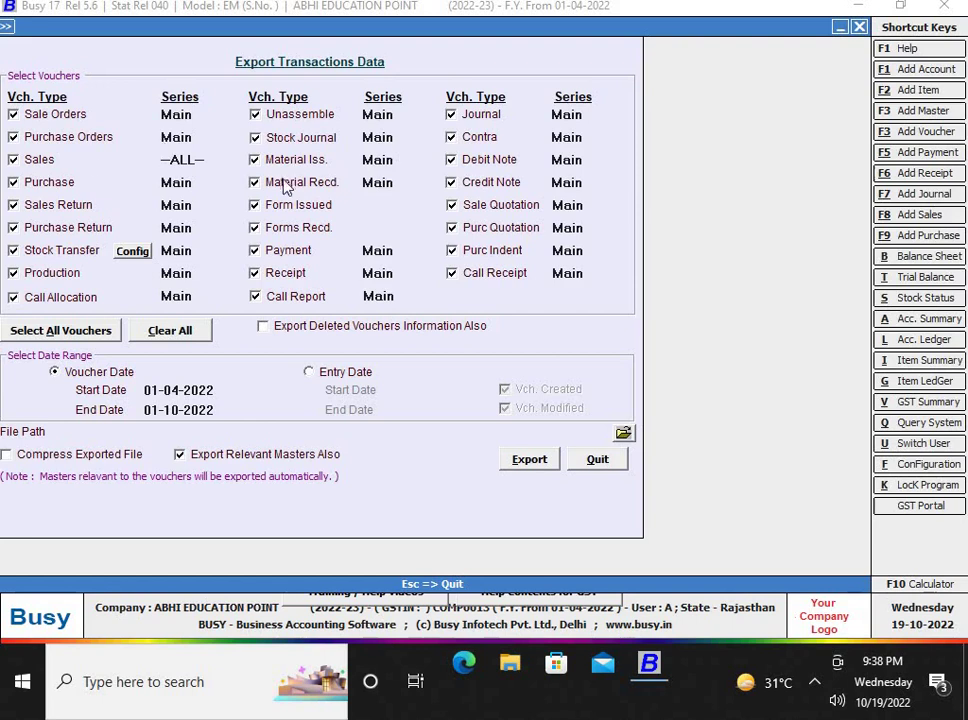
Clear all voucher types and select only Sales vouchers of the Main series for export.
click(169, 336)
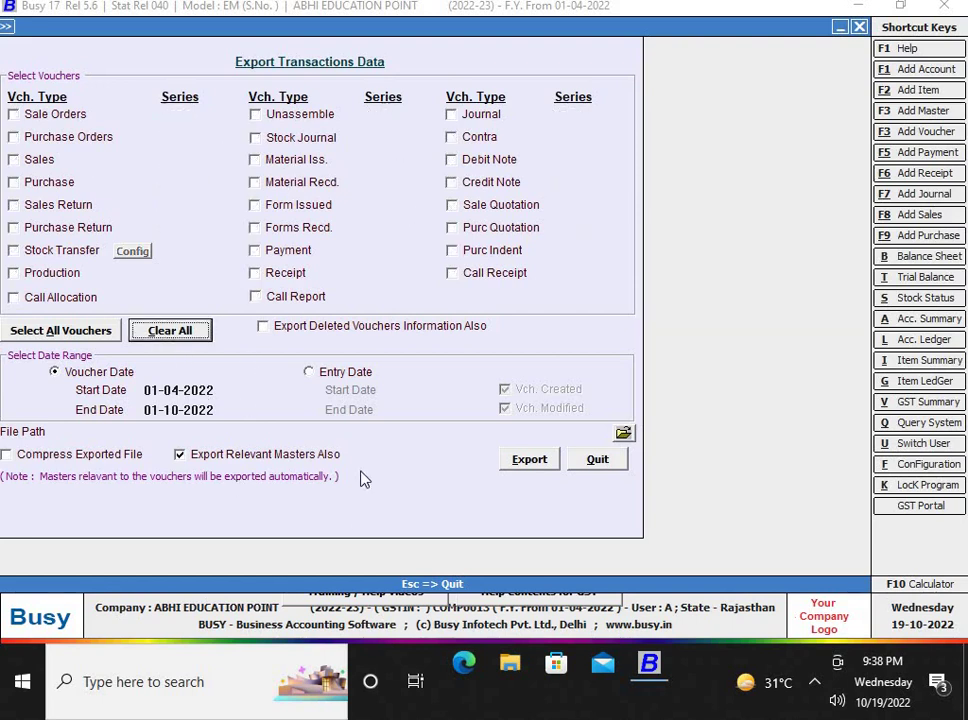
click(15, 160)
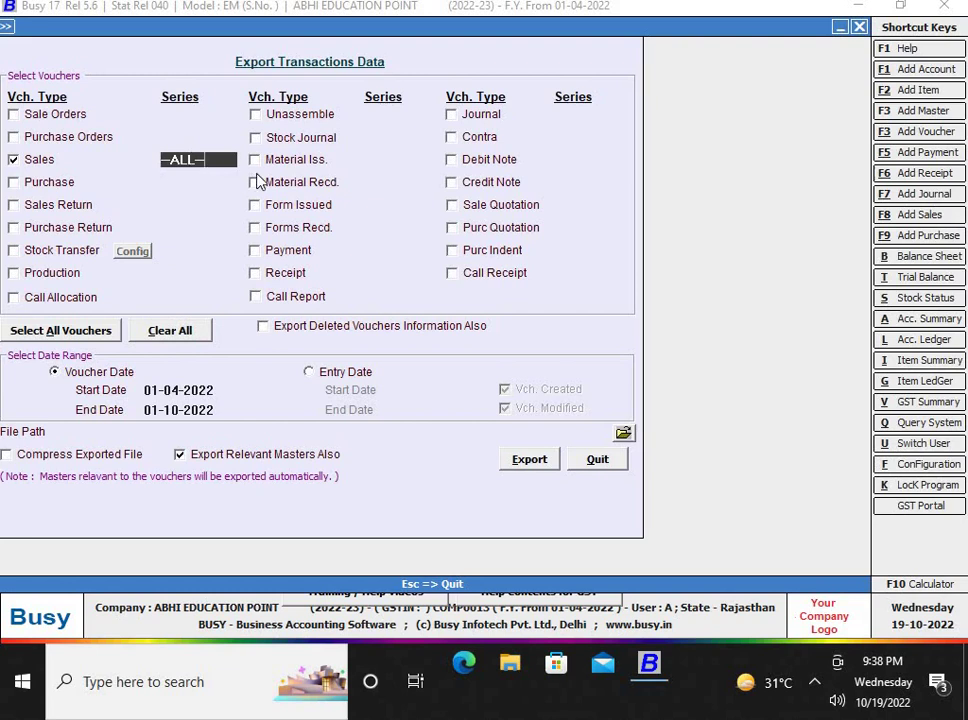
key(Return)
key(Down)
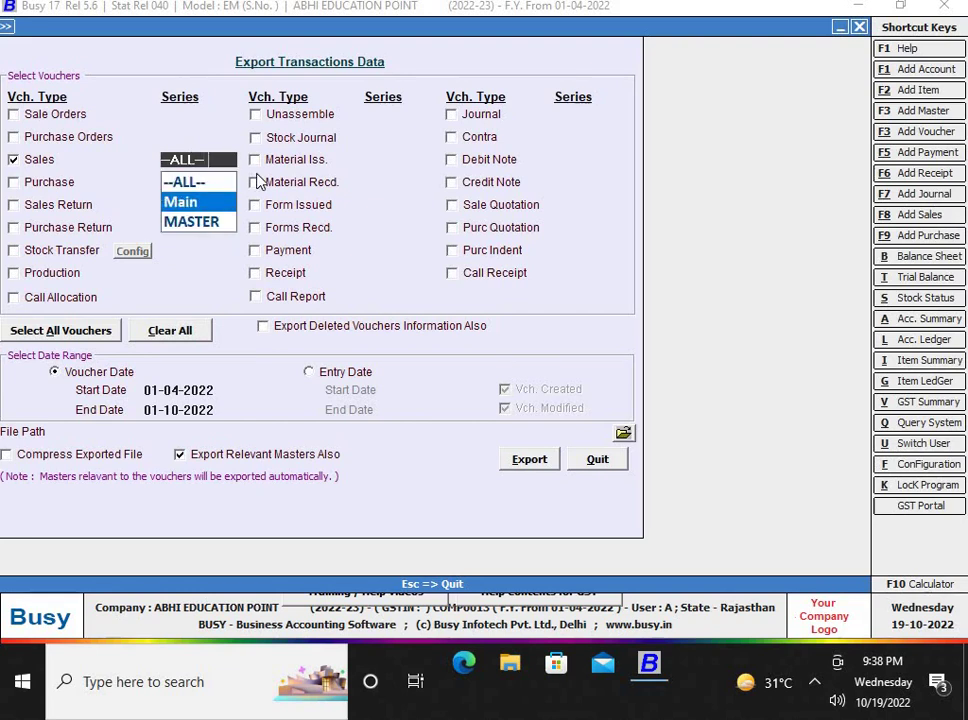
key(Up)
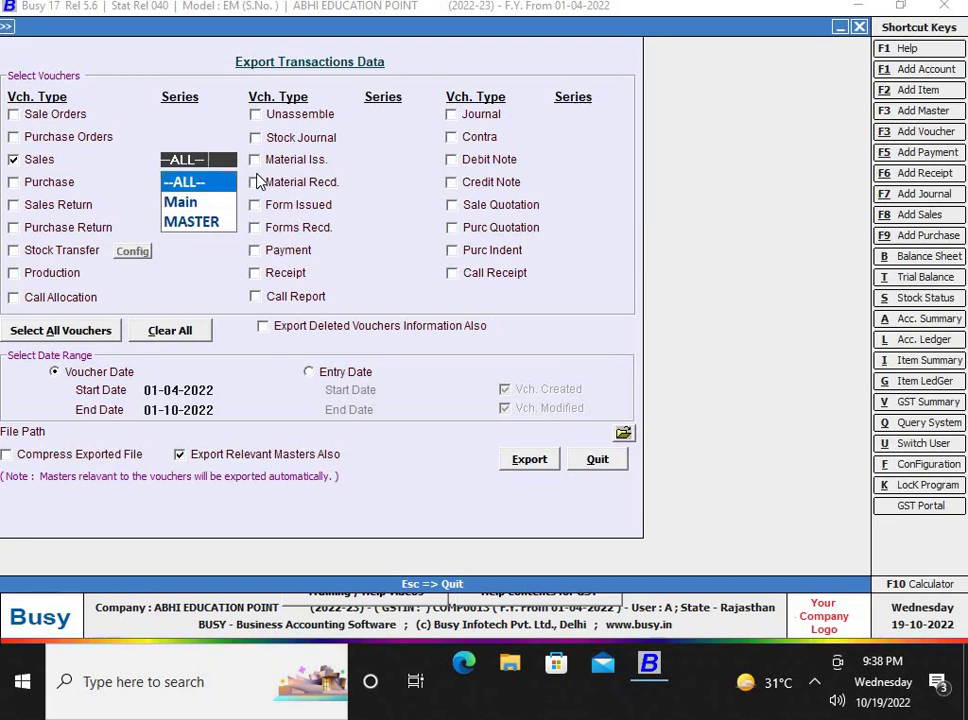
key(Down)
key(Return)
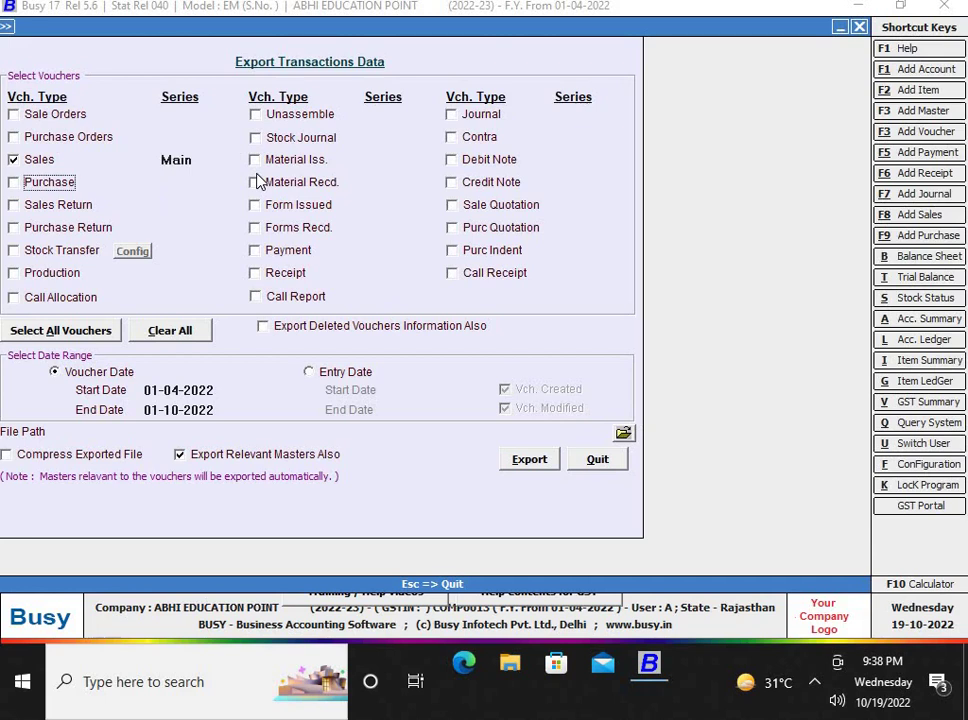
Set the voucher start date of the export to 25-04-2022.
click(219, 392)
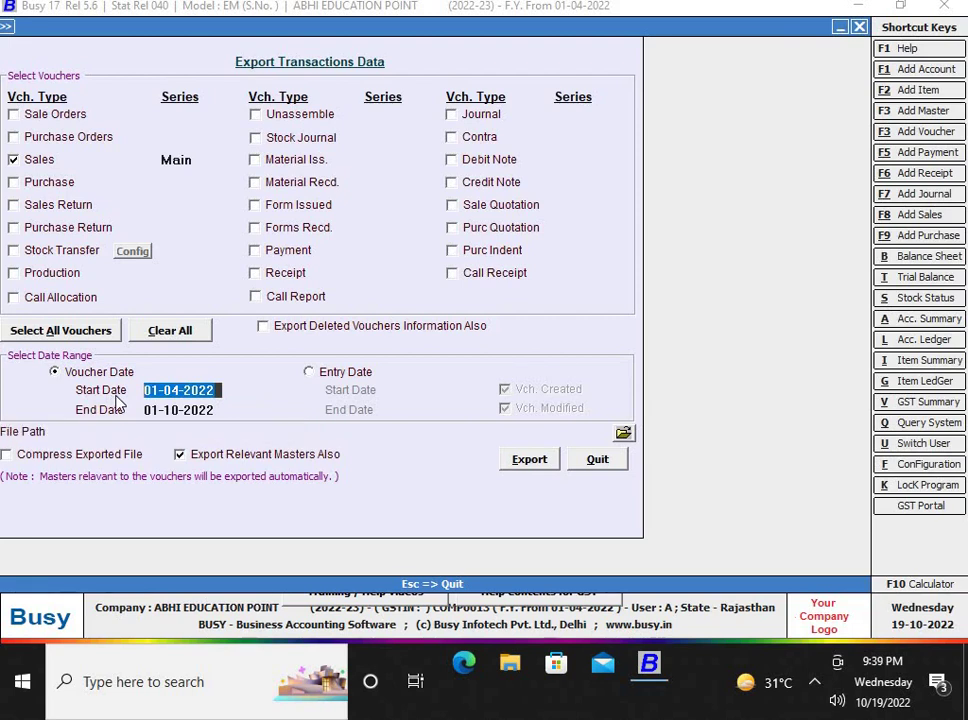
text(25-4)
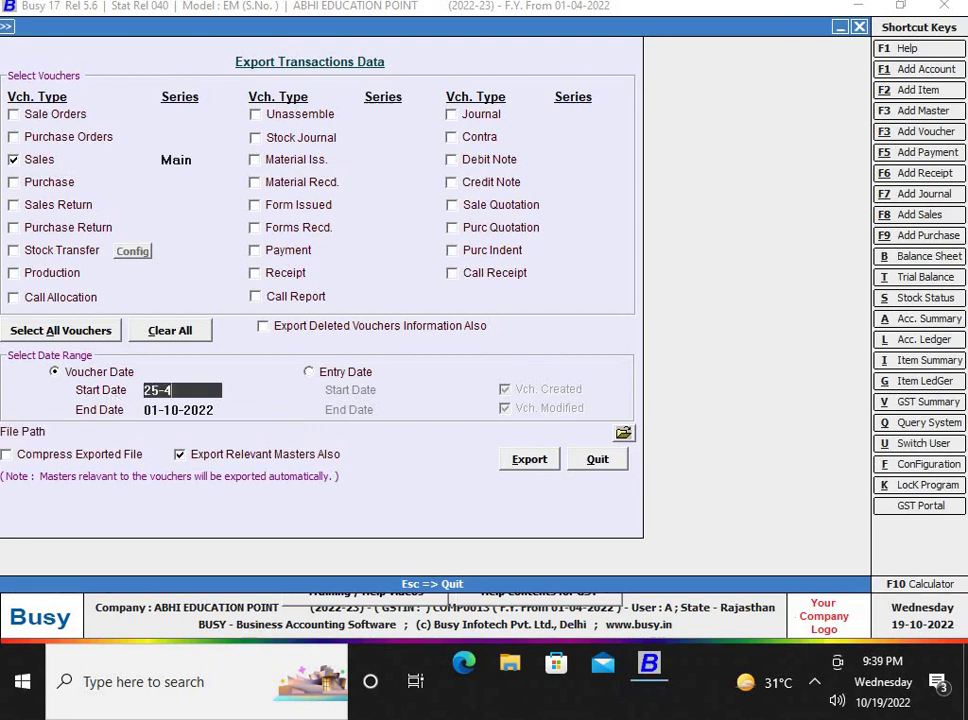
key(Return)
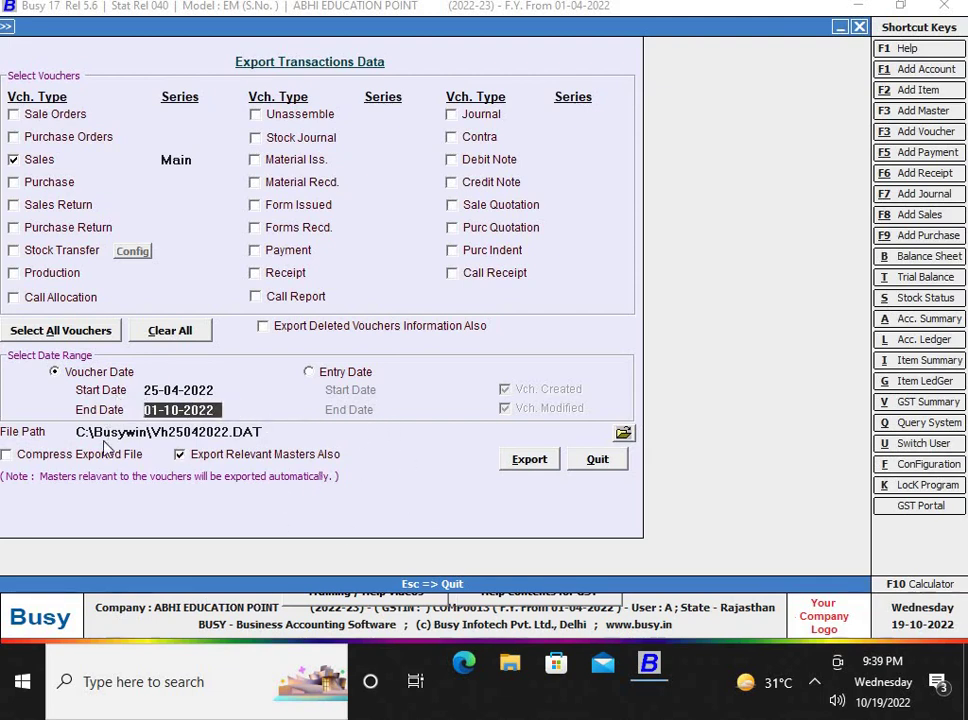
Set the export file's destination to the D DATA folder on Local Disk (D:).
click(624, 434)
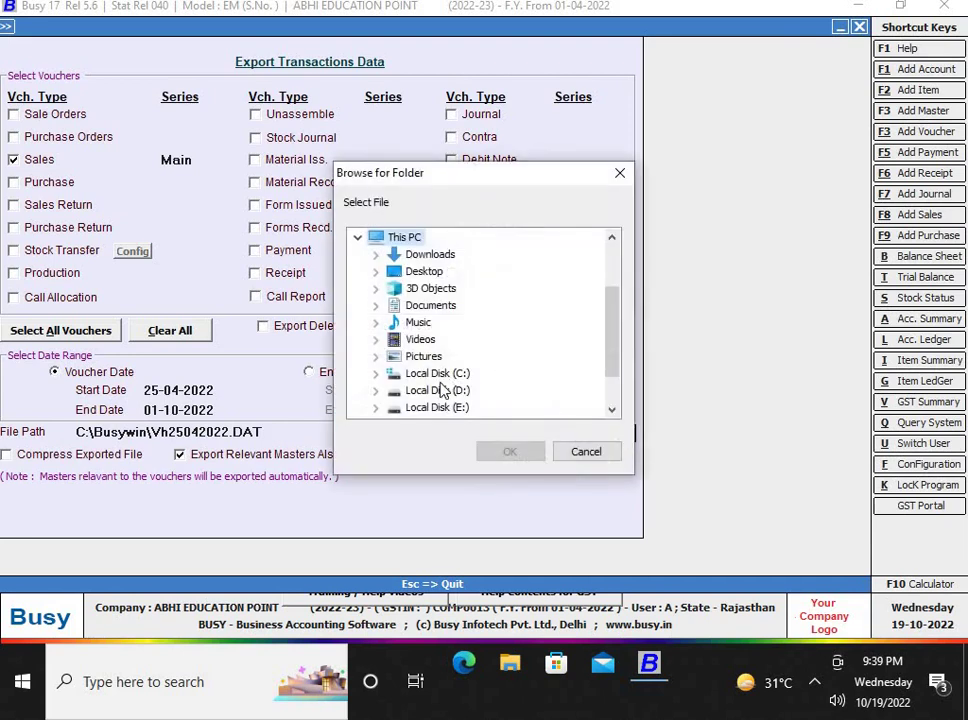
click(436, 391)
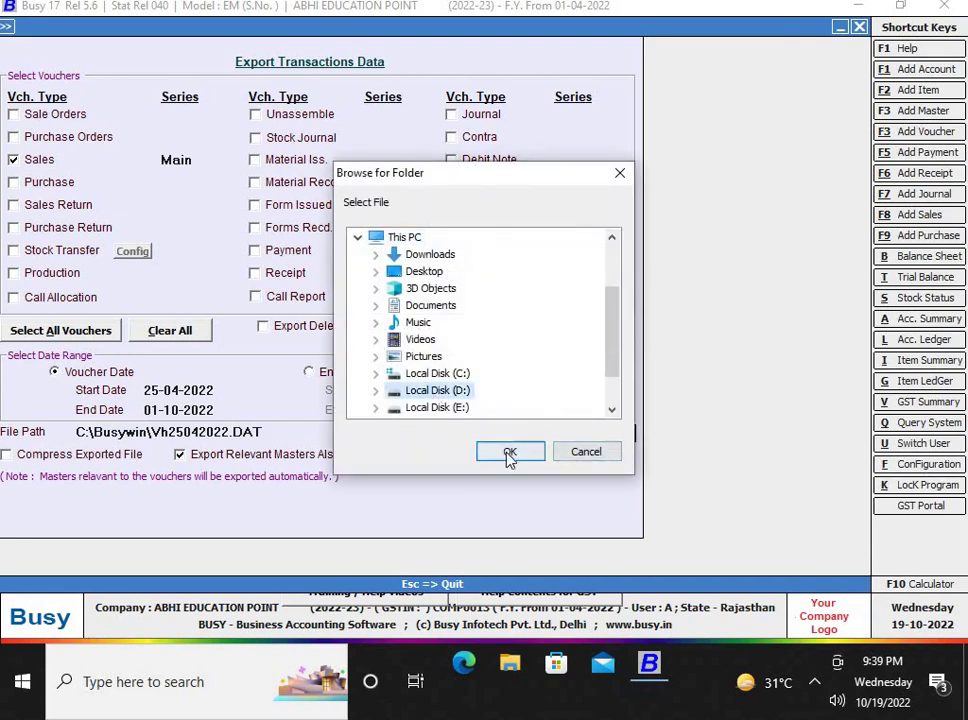
double_click(458, 392)
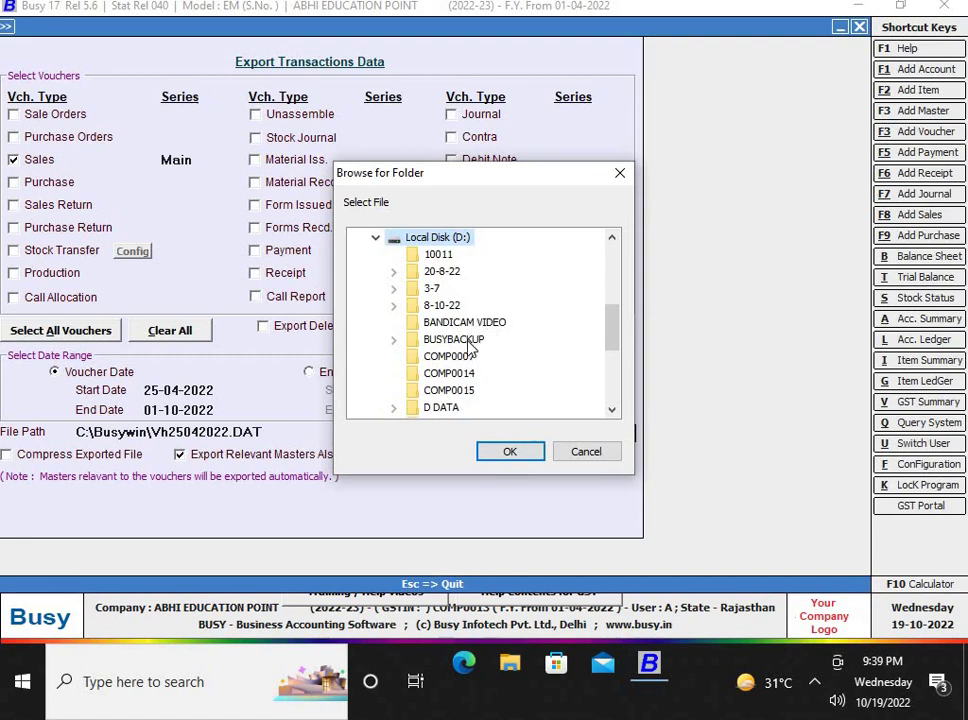
scroll(470, 375, down, 1)
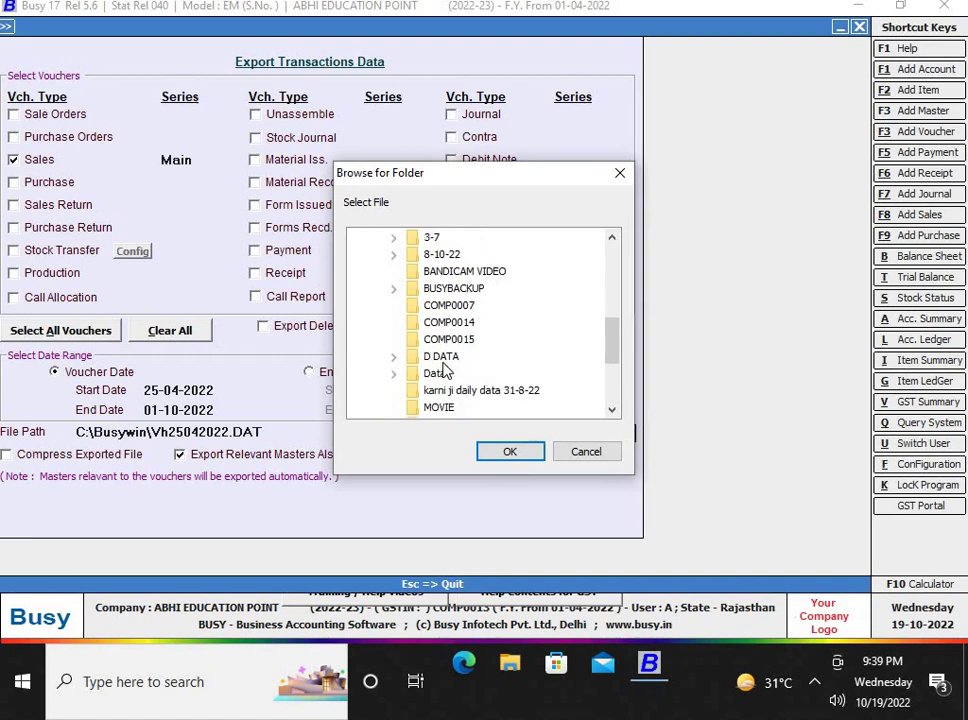
double_click(432, 356)
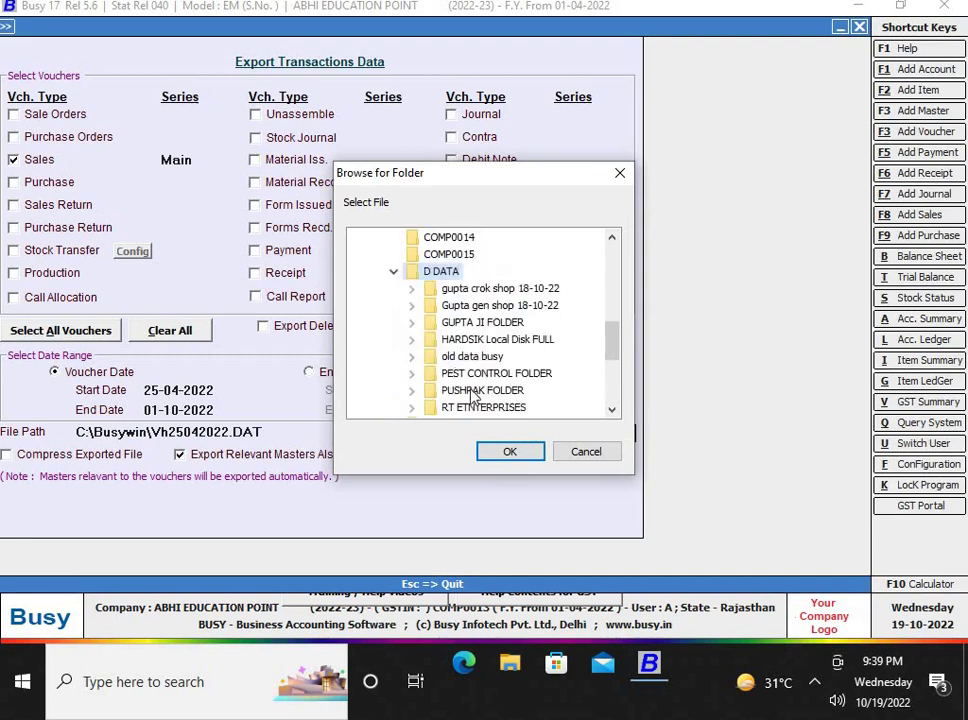
click(511, 452)
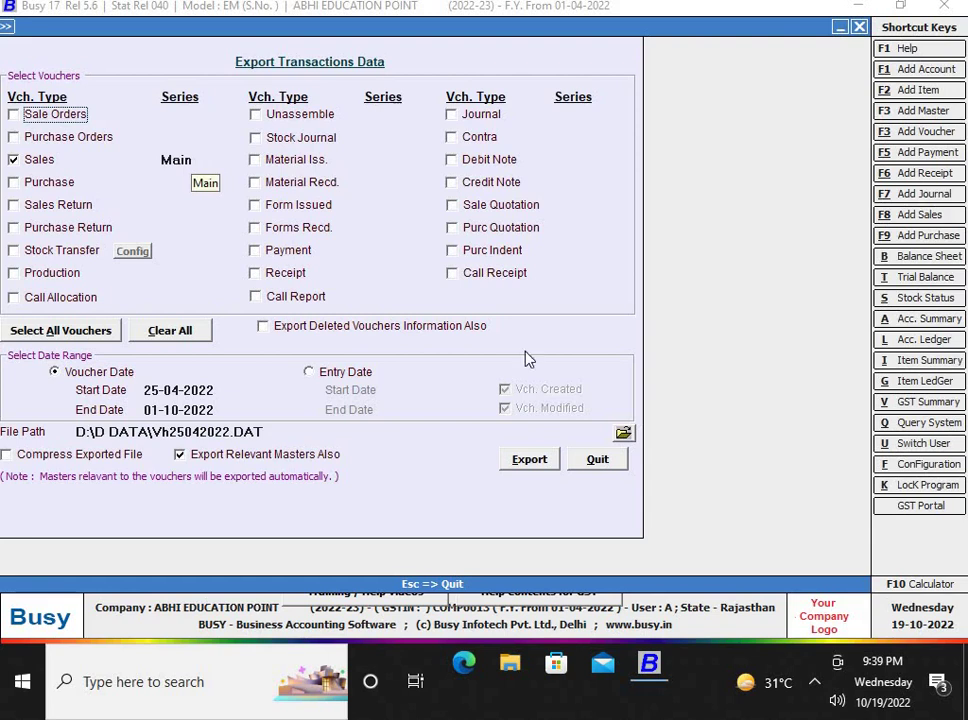
Run the sales voucher export, accept the confirmation and close the export form.
click(530, 460)
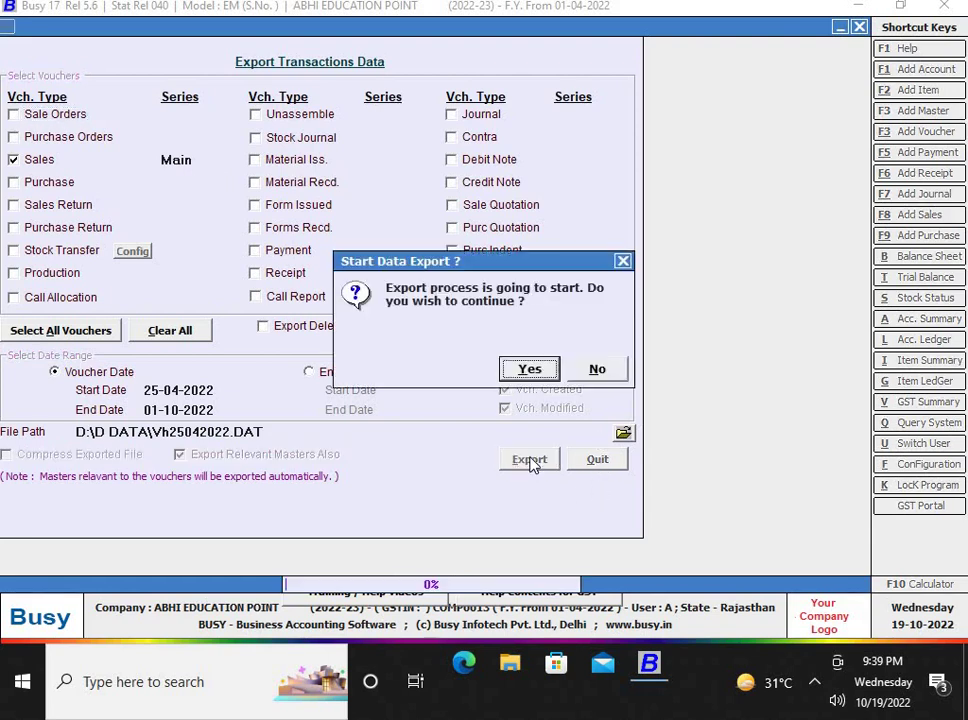
click(527, 370)
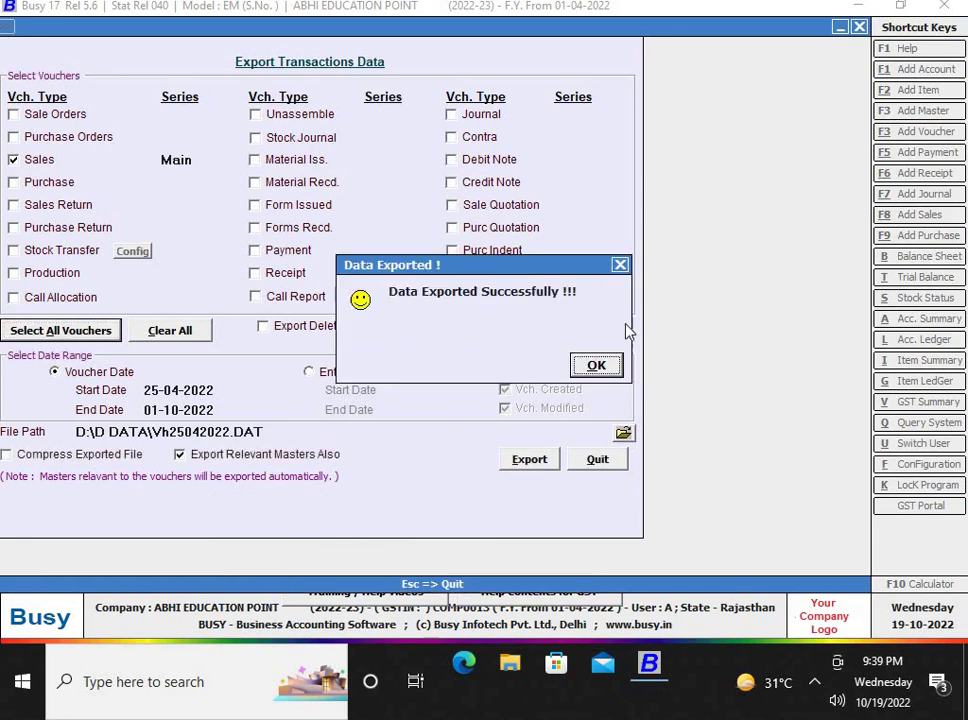
click(596, 366)
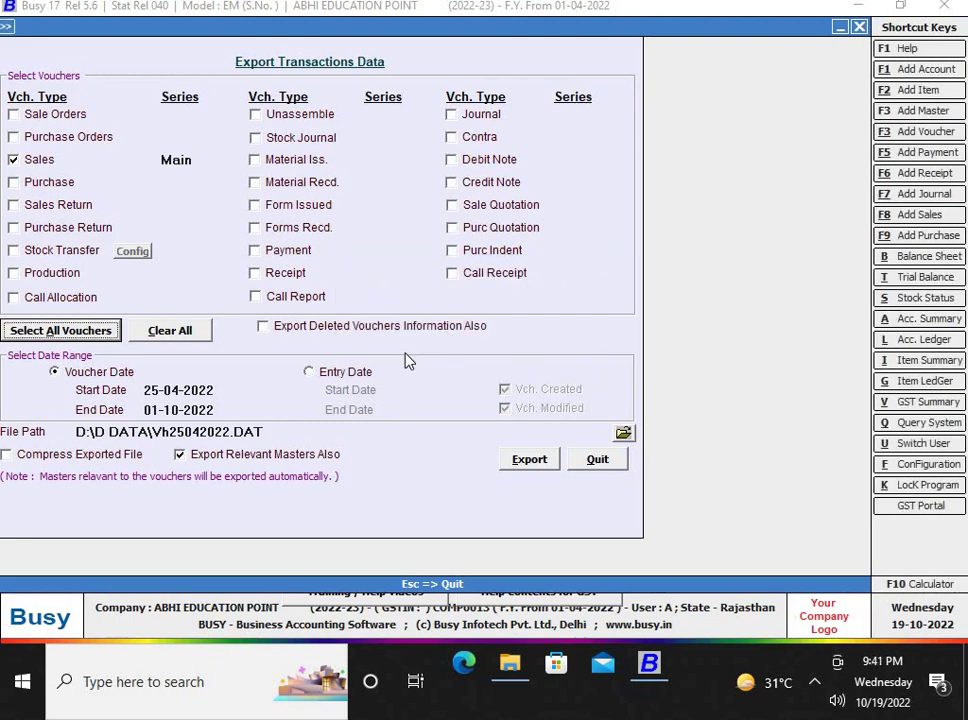
key(Escape)
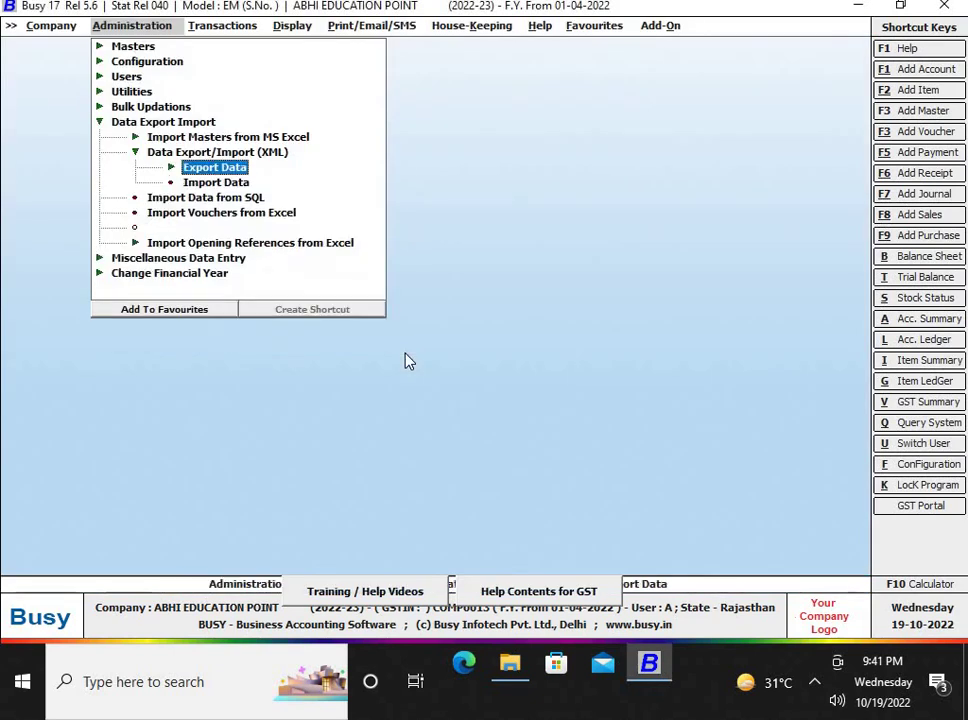
Open the options of the standard Sales Register report and keep all voucher series groups.
key(Right)
key(Right)
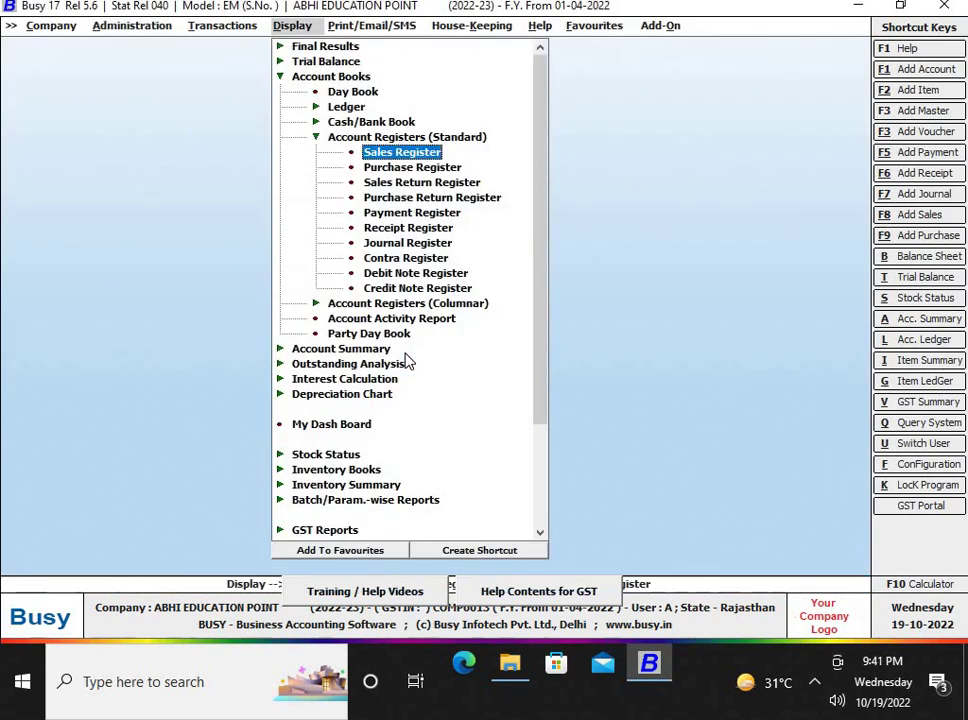
key(Left)
key(Right)
key(Return)
key(Return)
key(Escape)
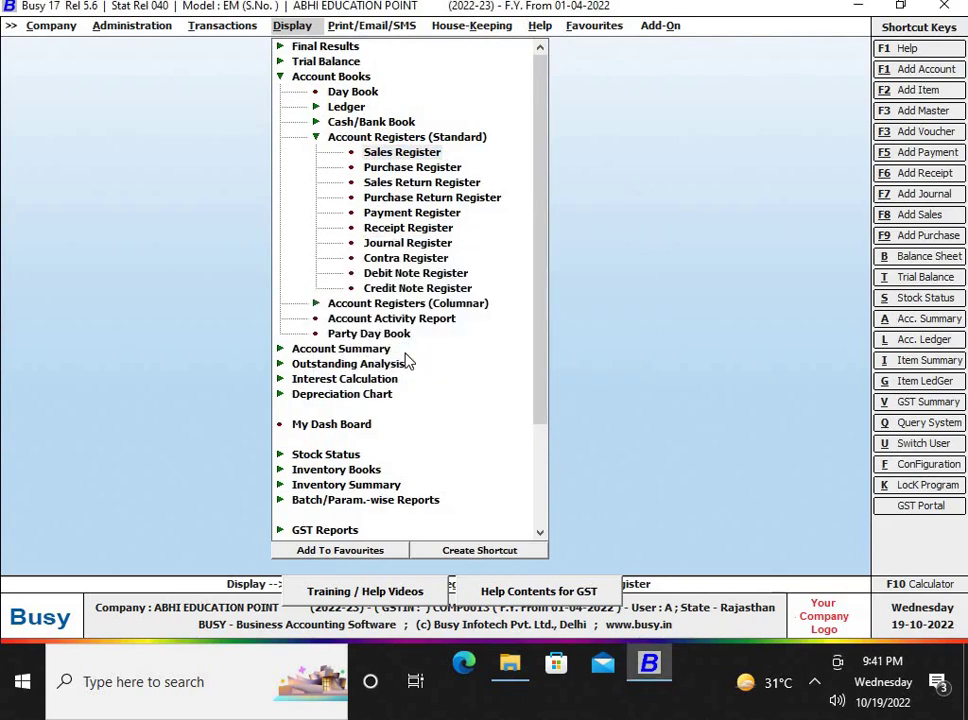
key(Return)
key(Return)
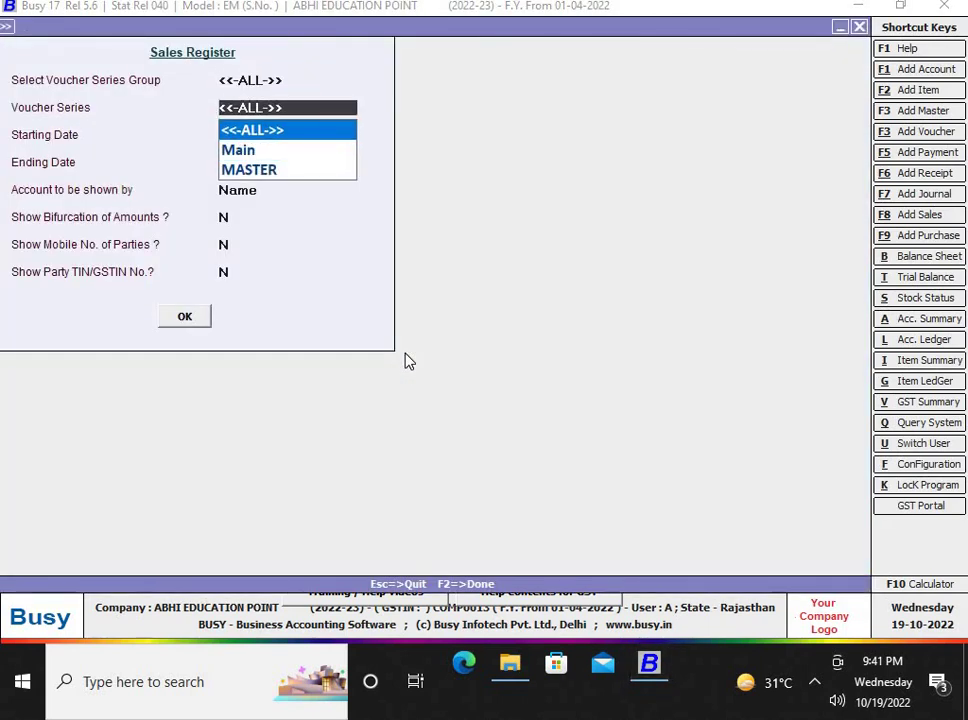
Display the Sales Register for the Main voucher series starting from 25-4-2022, keeping the other options at their defaults.
key(Down)
key(Return)
text(25-4)
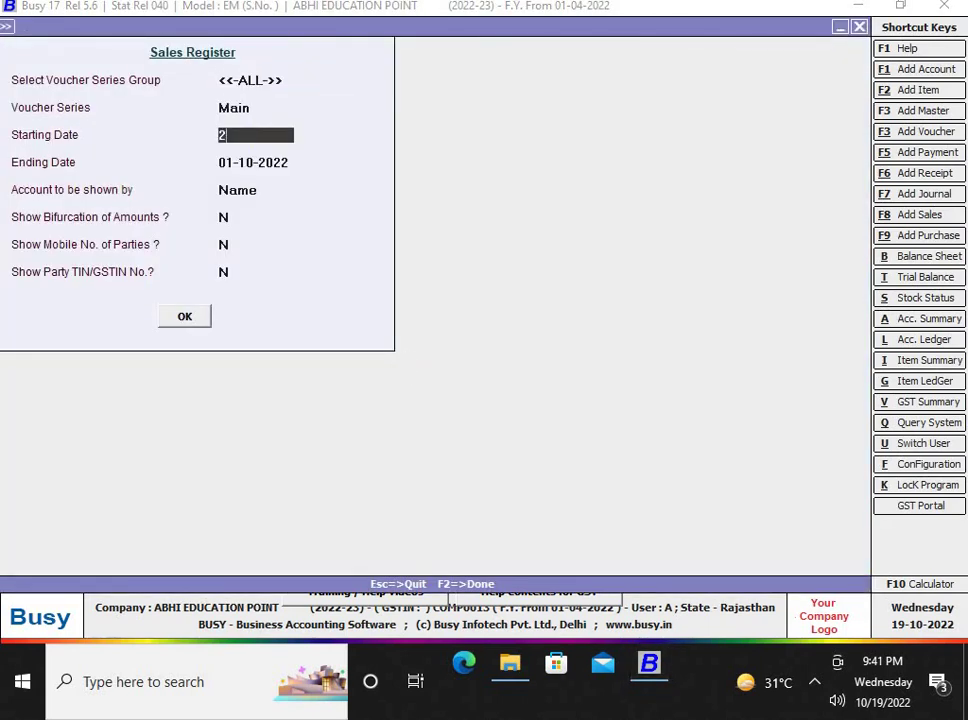
key(Return)
key(Return)
key(Return)
key(Return)
key(Return)
key(Return)
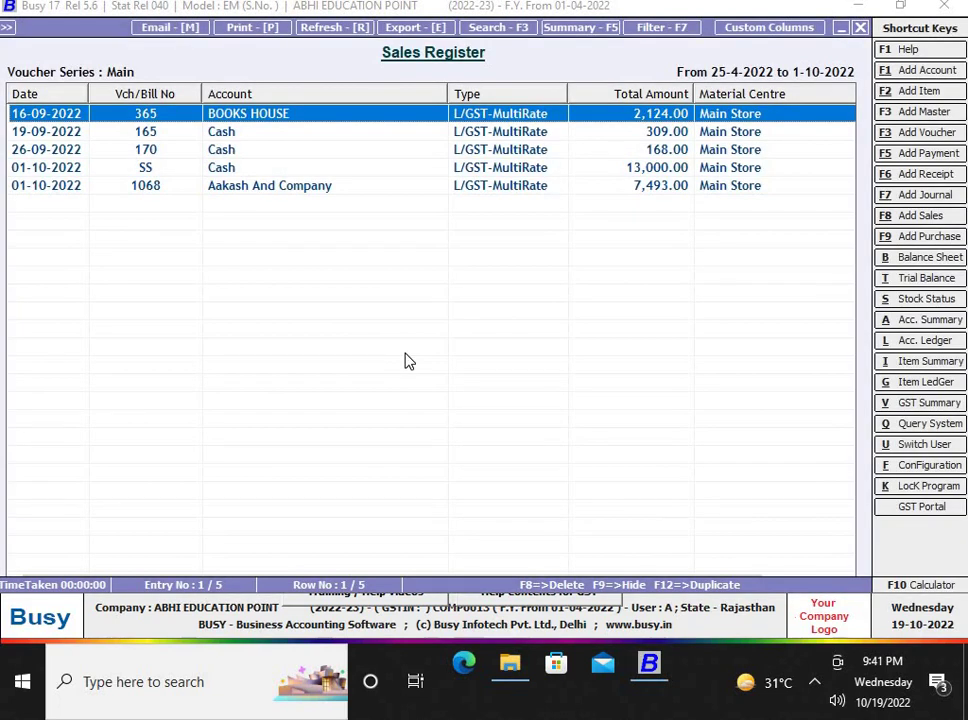
Review the sales vouchers listed in the register for the exported period.
key(Down)
key(Down)
key(Down)
key(Down)
key(Up)
key(Up)
key(Up)
key(Up)
key(Down)
key(Down)
key(Down)
key(Down)
key(Up)
key(Up)
key(Up)
key(Up)
Switch to File Explorer, open the D DATA folder on Local Disk (D:) and select the exported Vh25042022.DAT file.
click(512, 683)
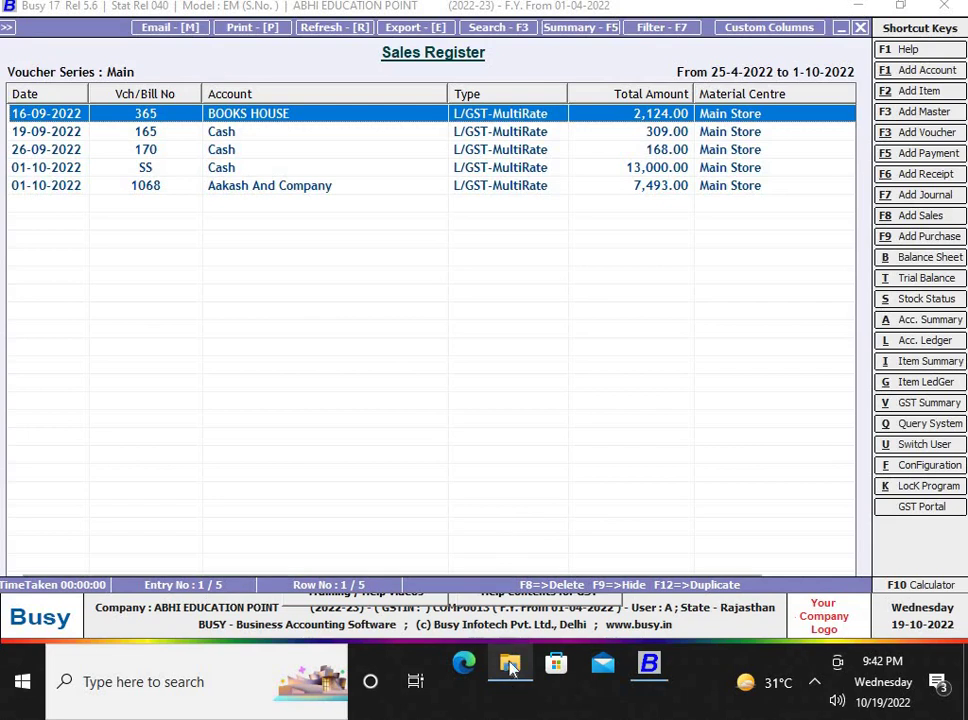
click(113, 464)
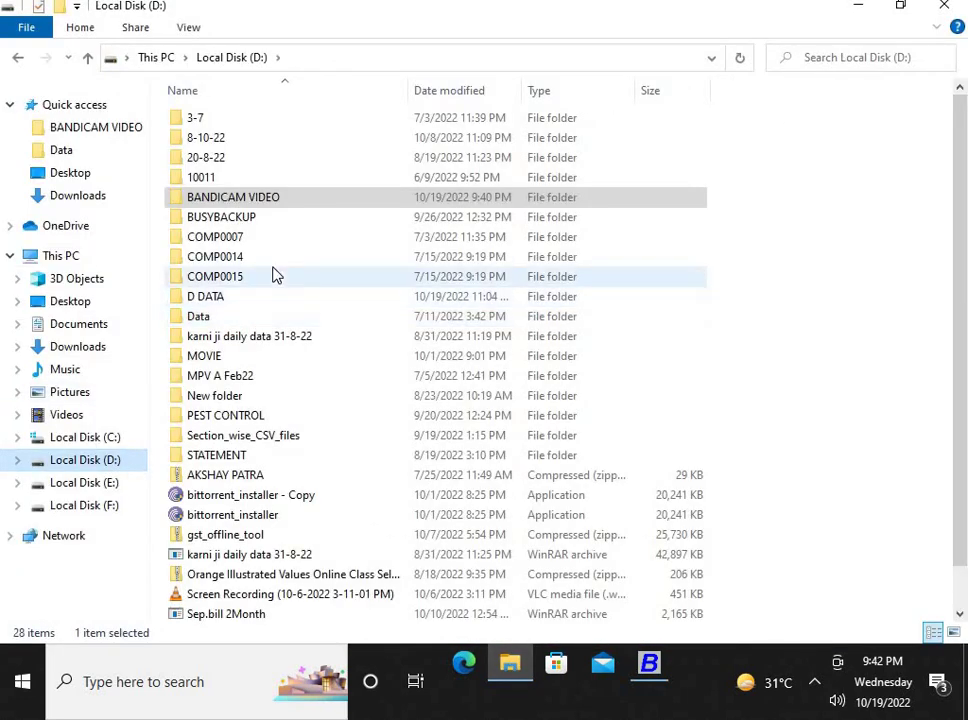
double_click(229, 300)
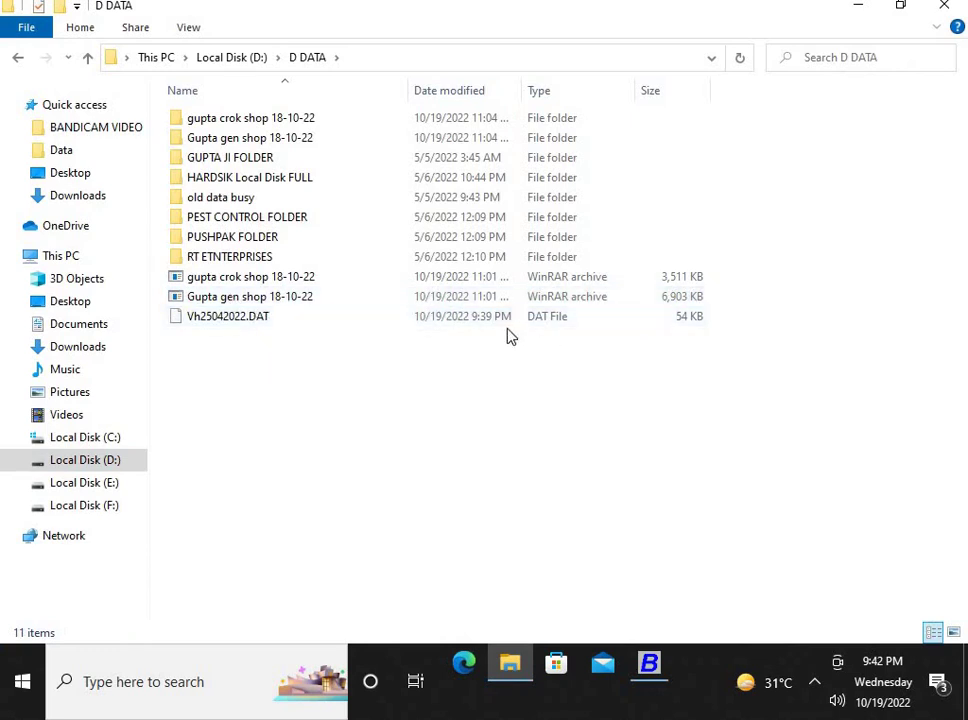
click(298, 322)
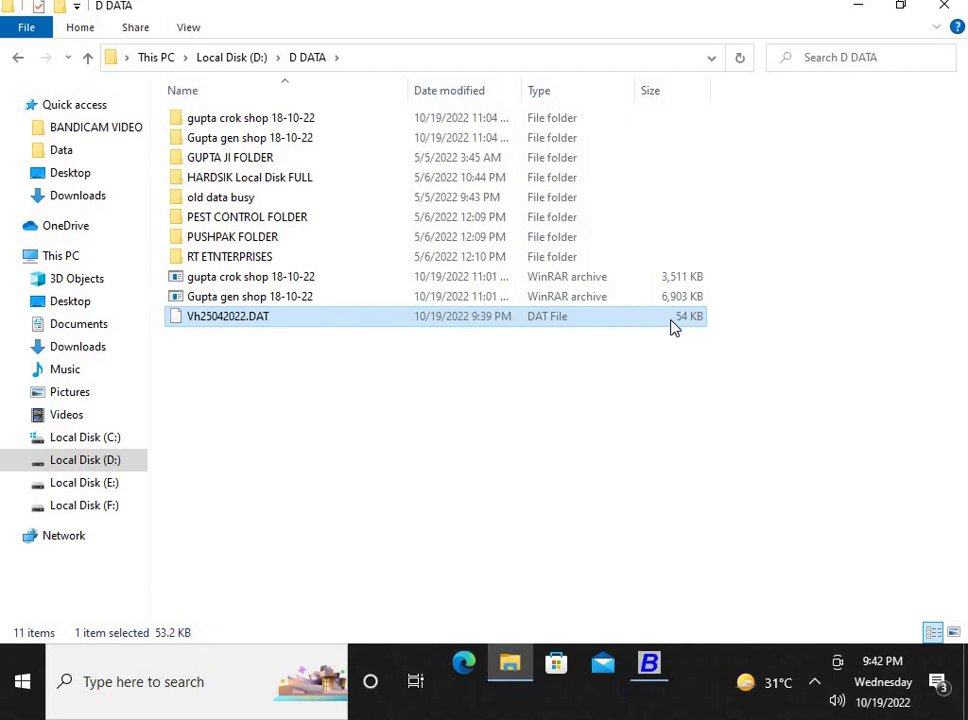
Return to Busy and delete all five sales vouchers listed in the Main series Sales Register.
mouse_move(663, 663)
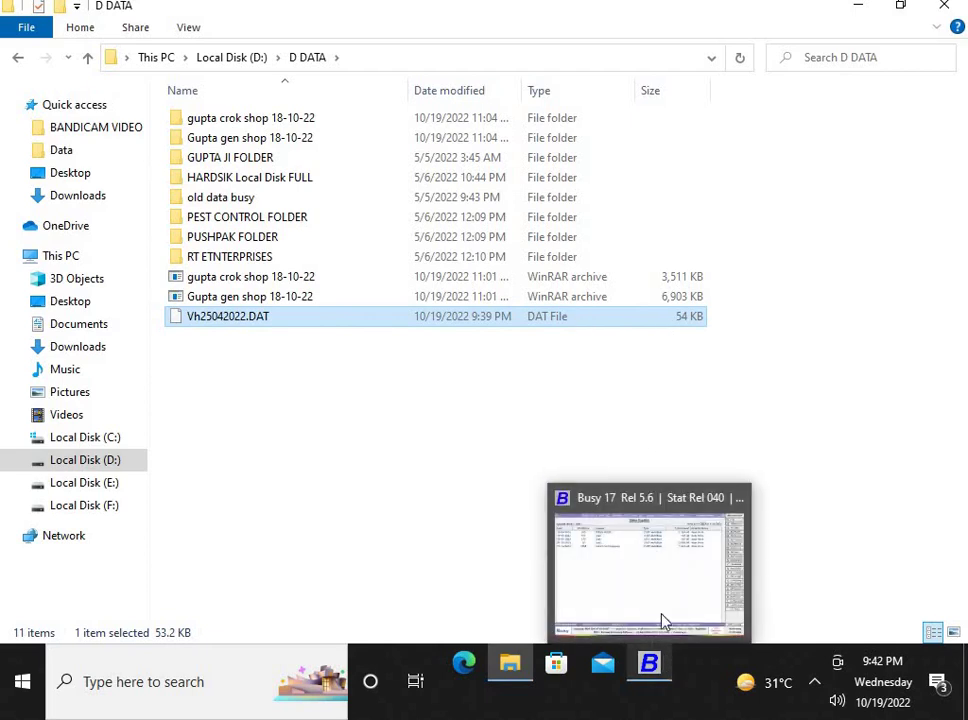
click(664, 605)
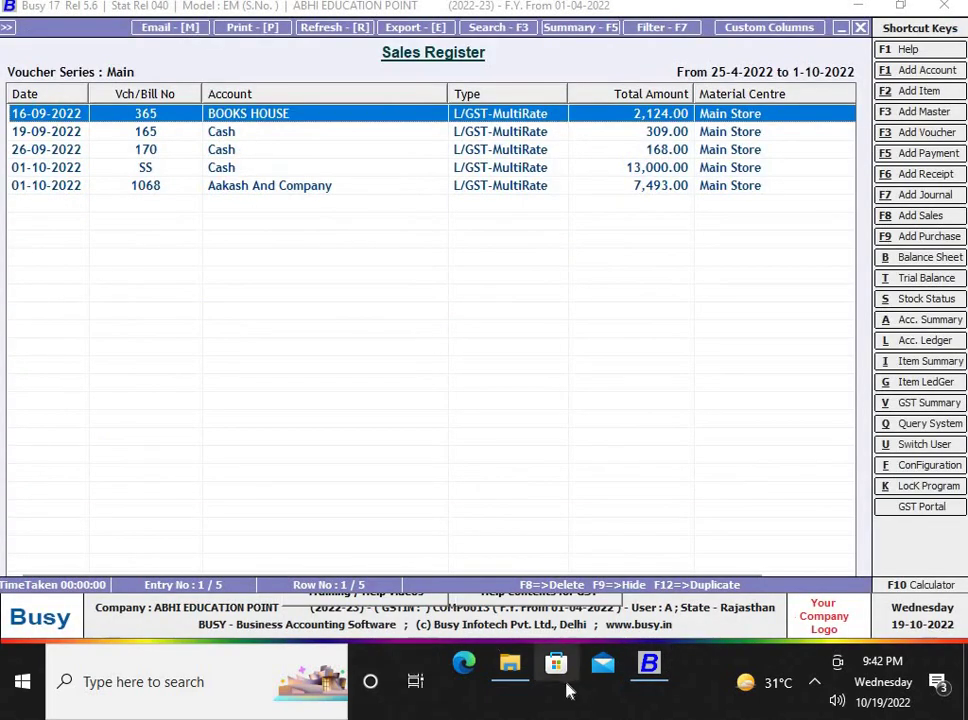
click(510, 663)
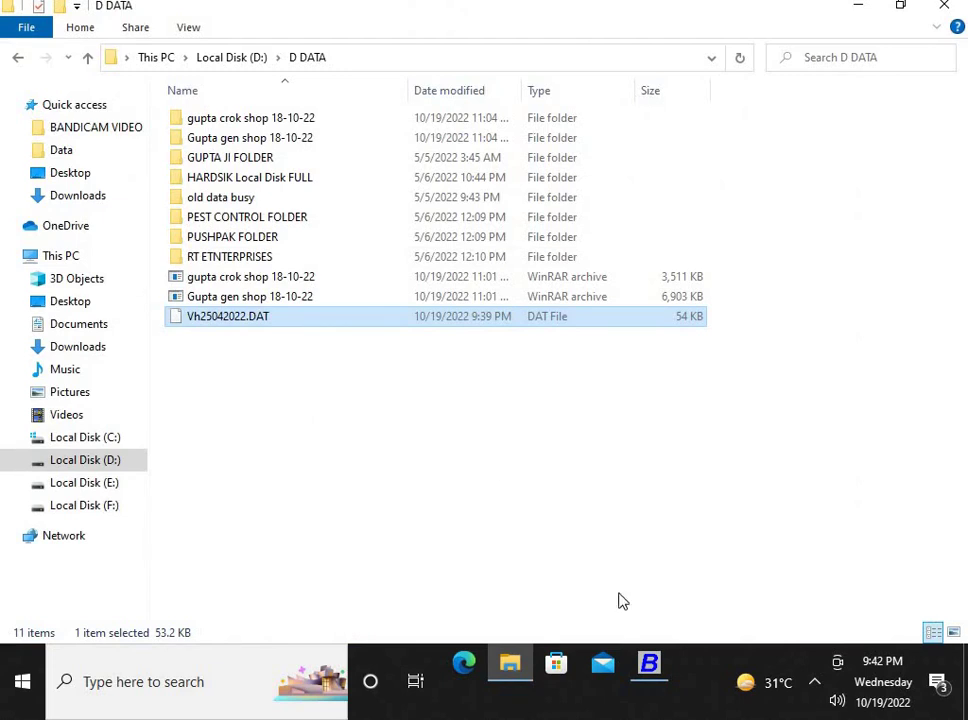
key(alt+Tab)
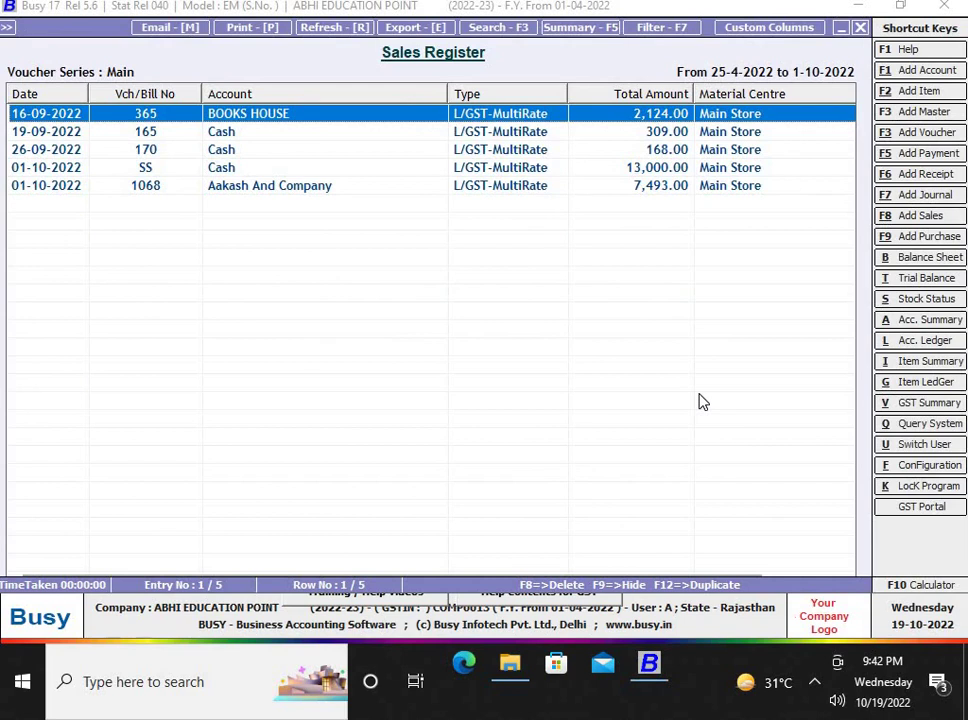
key(shift+Down)
key(shift+Down)
key(shift+Down)
key(shift+Down)
key(F8)
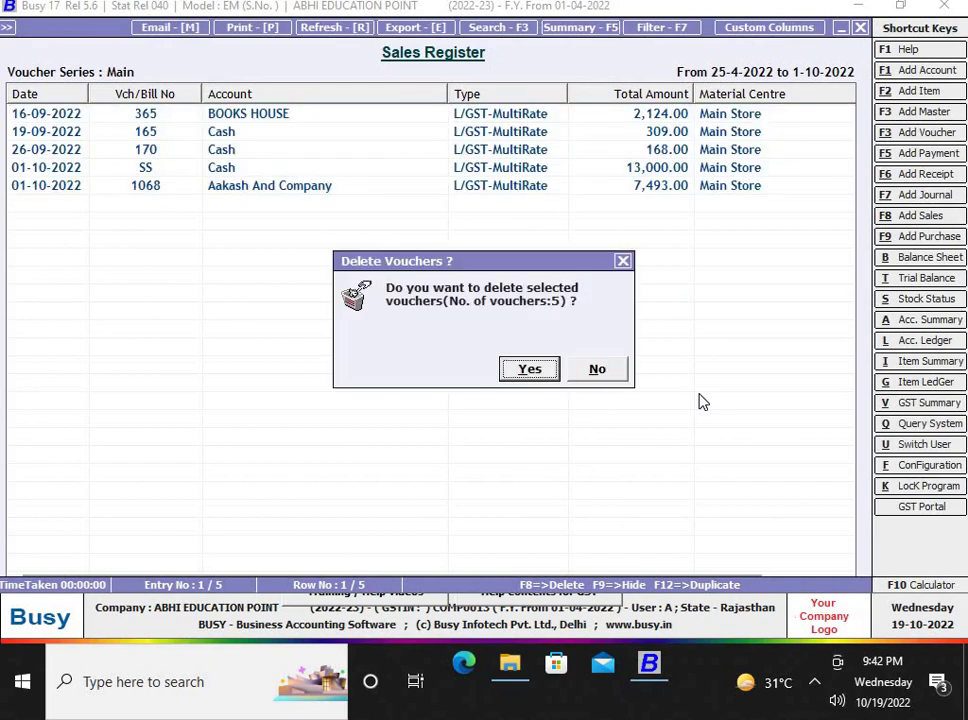
key(Return)
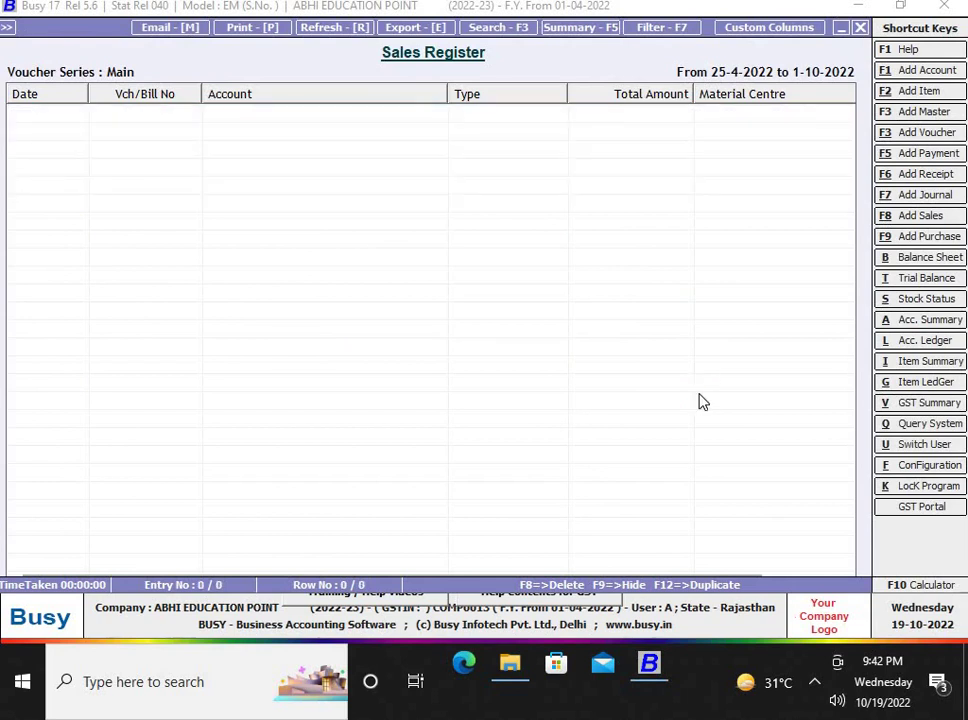
Close the Sales Register, check the Vh25042022.DAT file in File Explorer and return to Busy.
key(Escape)
key(Escape)
key(Escape)
key(Escape)
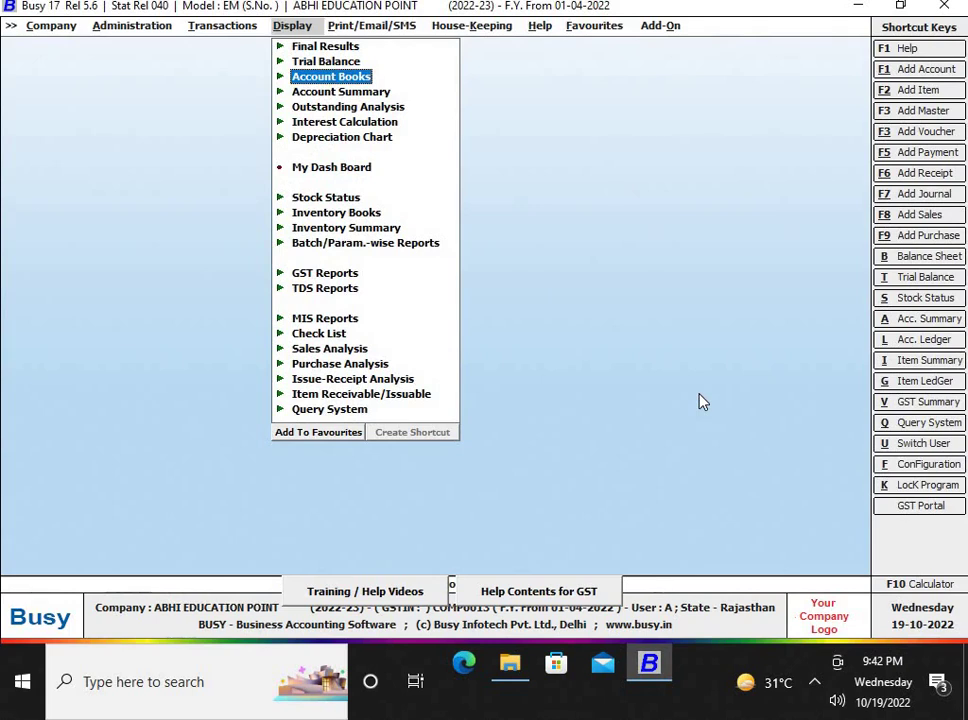
click(510, 663)
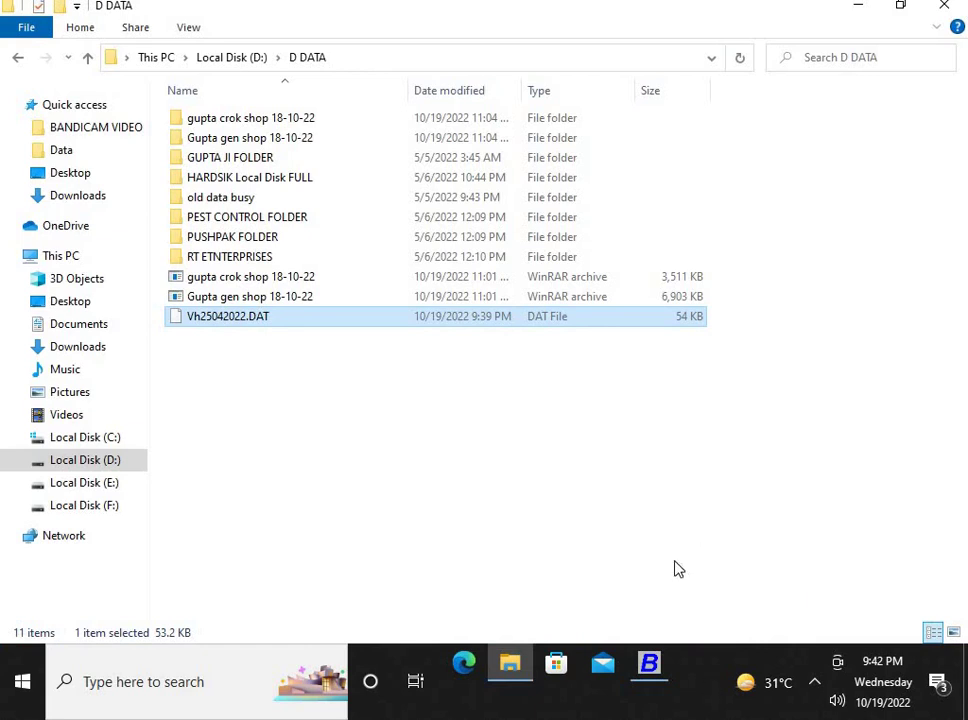
click(655, 661)
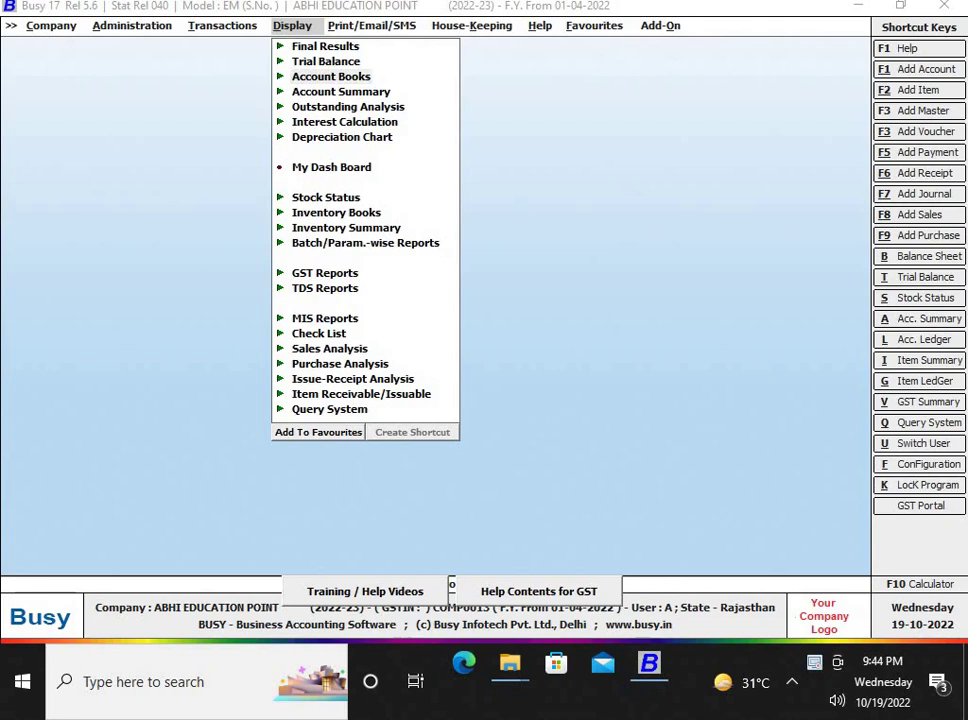
Open the Import Data screen for Data Export/Import (XML).
click(132, 25)
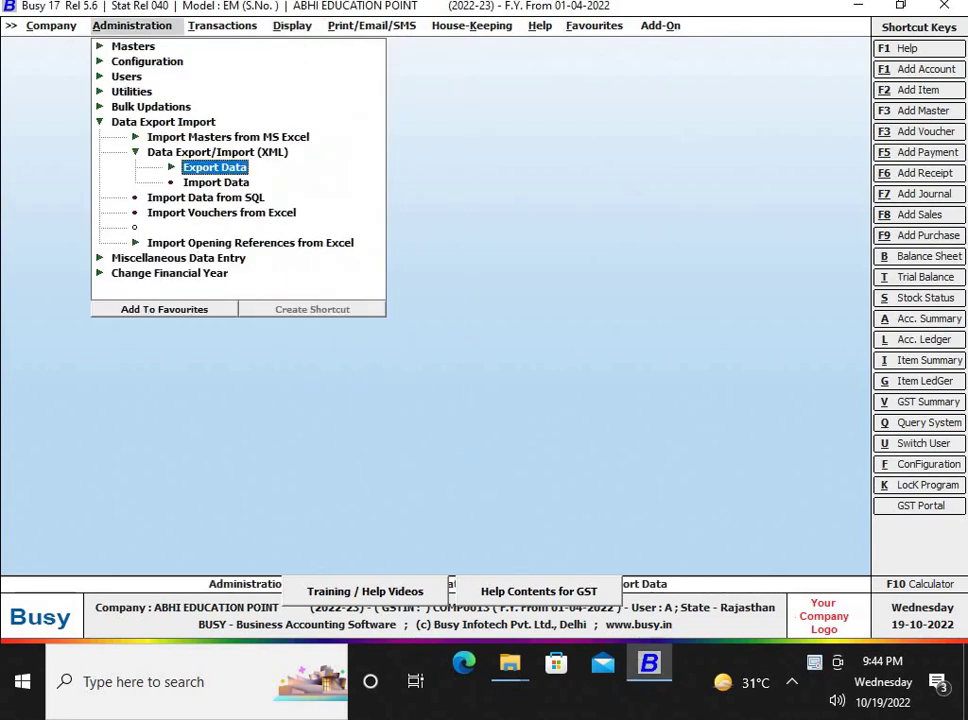
key(Left)
key(Left)
key(Left)
key(Left)
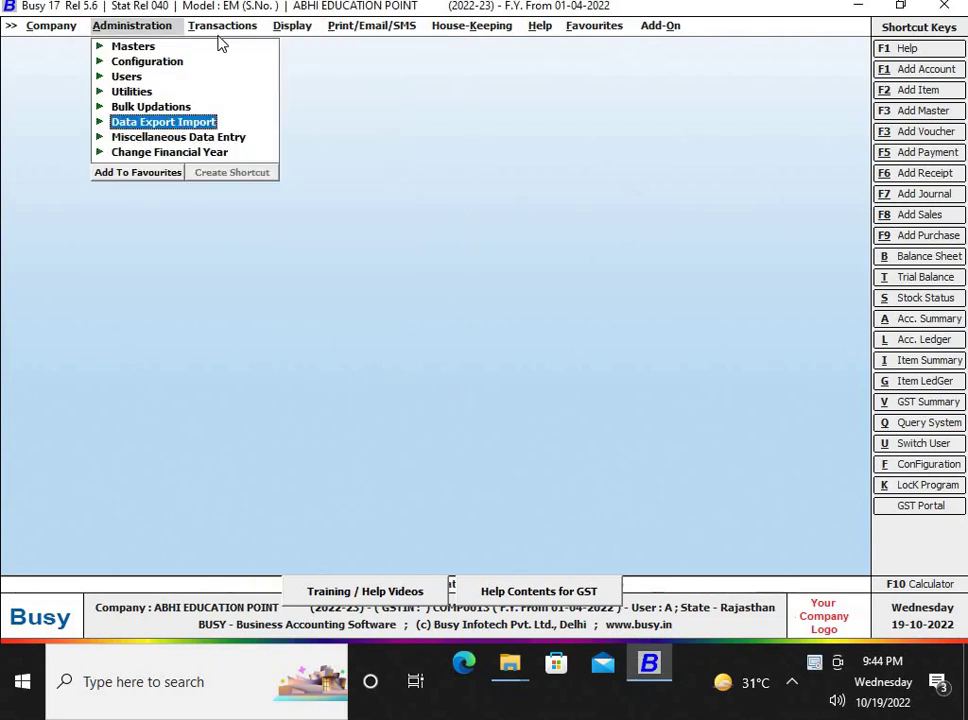
key(Up)
key(Up)
key(Up)
key(Up)
key(Down)
key(Down)
key(Down)
key(Down)
key(Right)
key(Right)
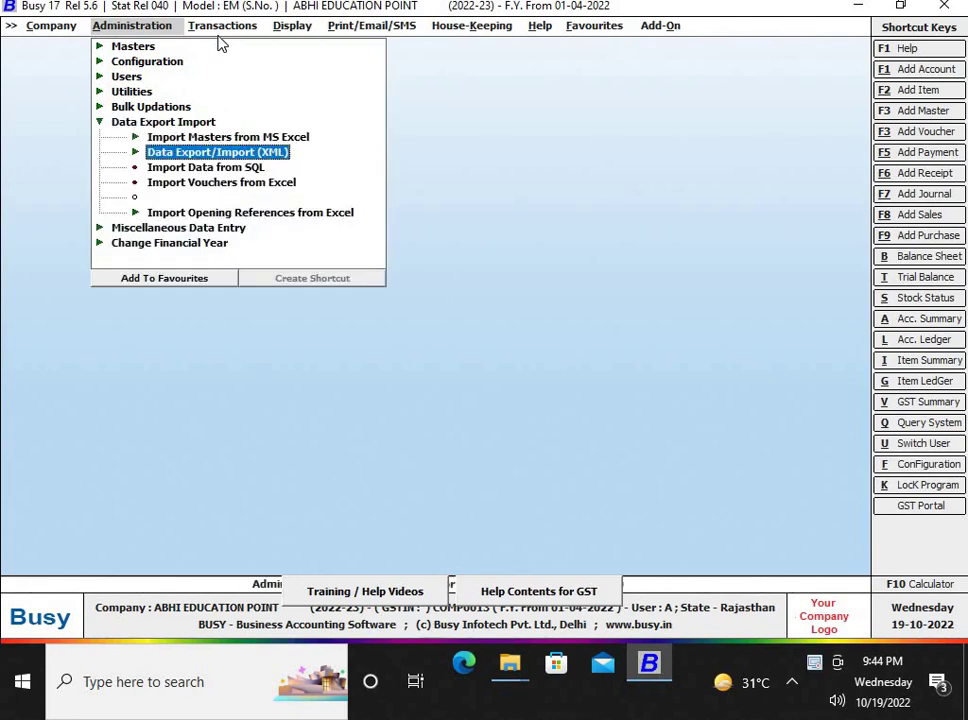
key(Up)
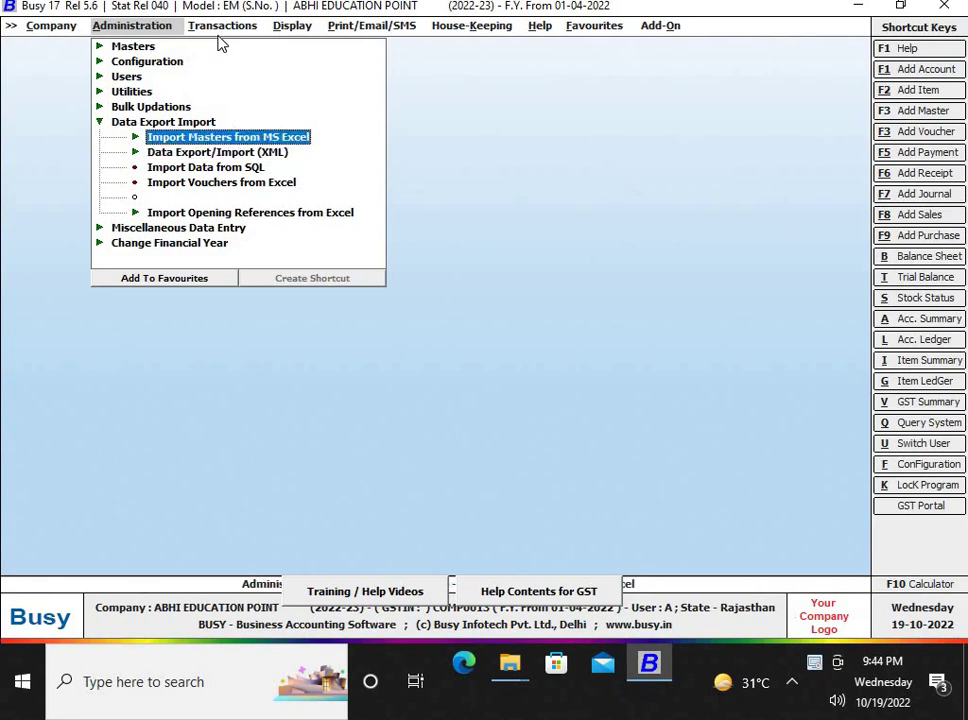
key(Down)
key(Return)
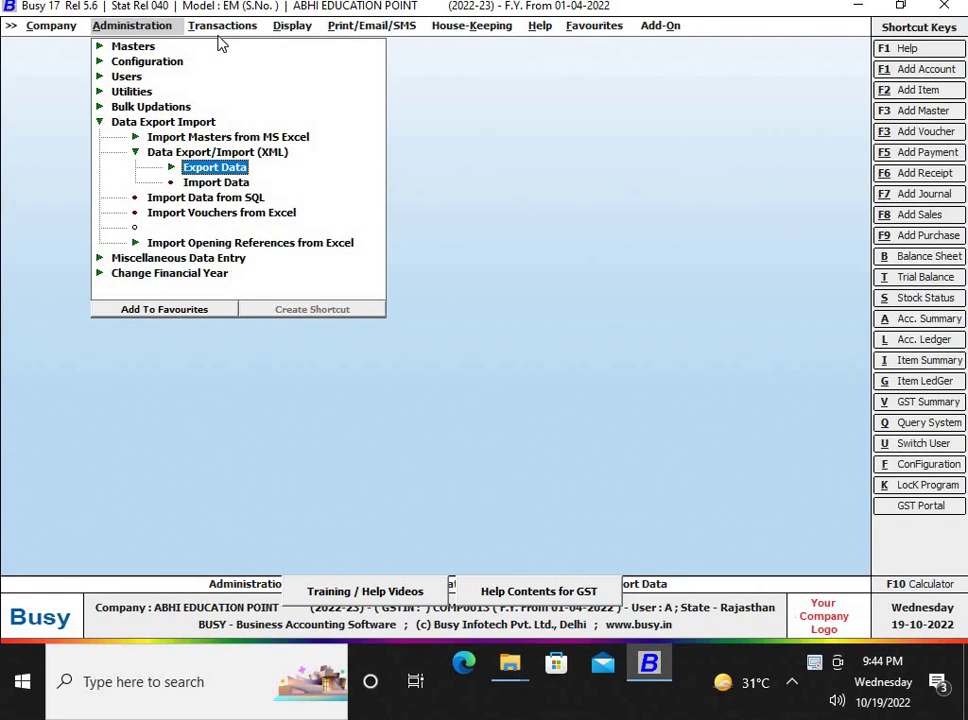
key(Down)
key(Return)
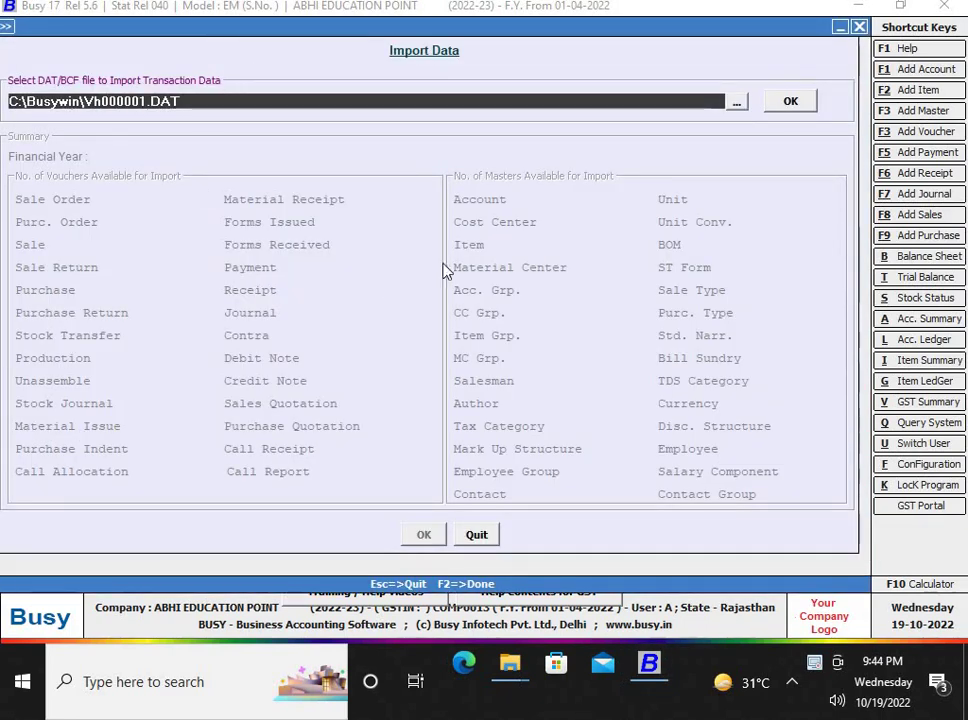
Choose Vh25042022.DAT from the D DATA folder on Local Disk (D:) as the import file and load its summary.
click(736, 102)
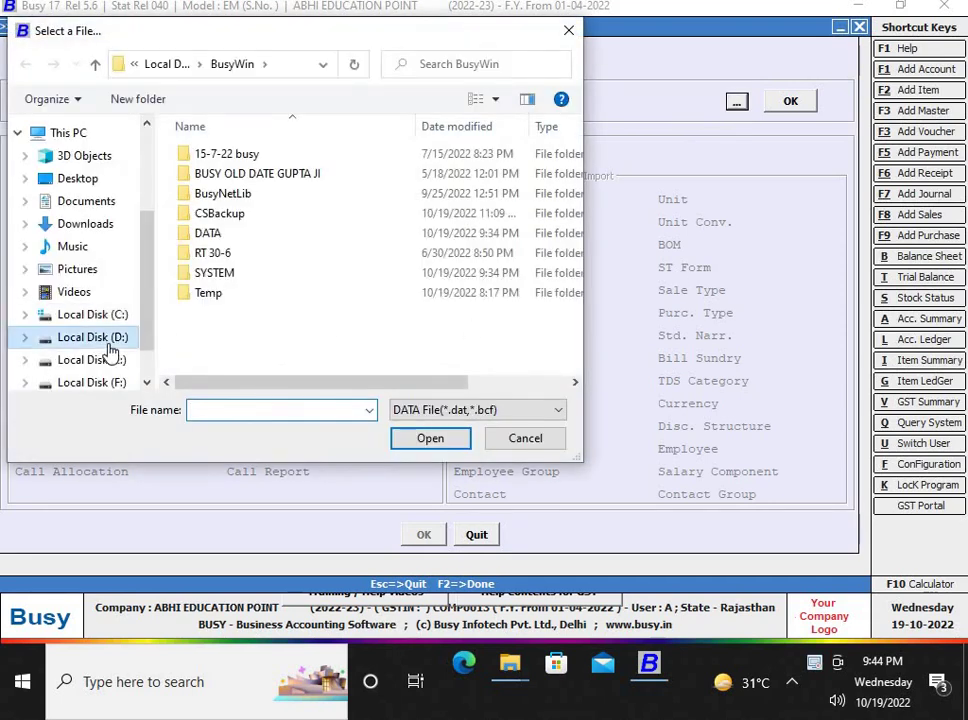
click(109, 343)
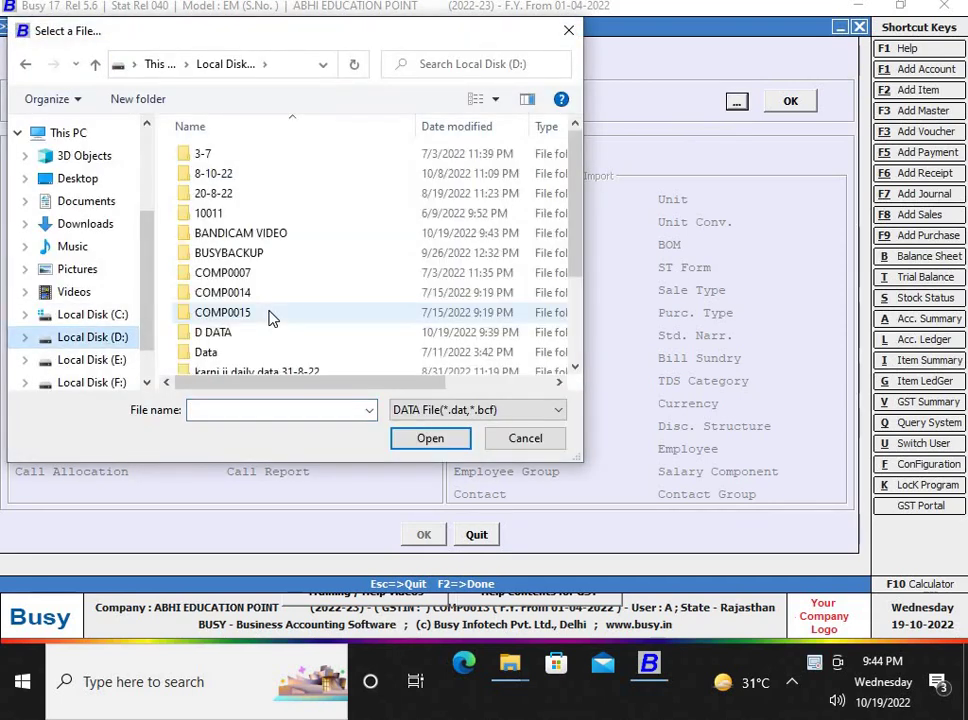
scroll(272, 315, down, 1)
double_click(240, 309)
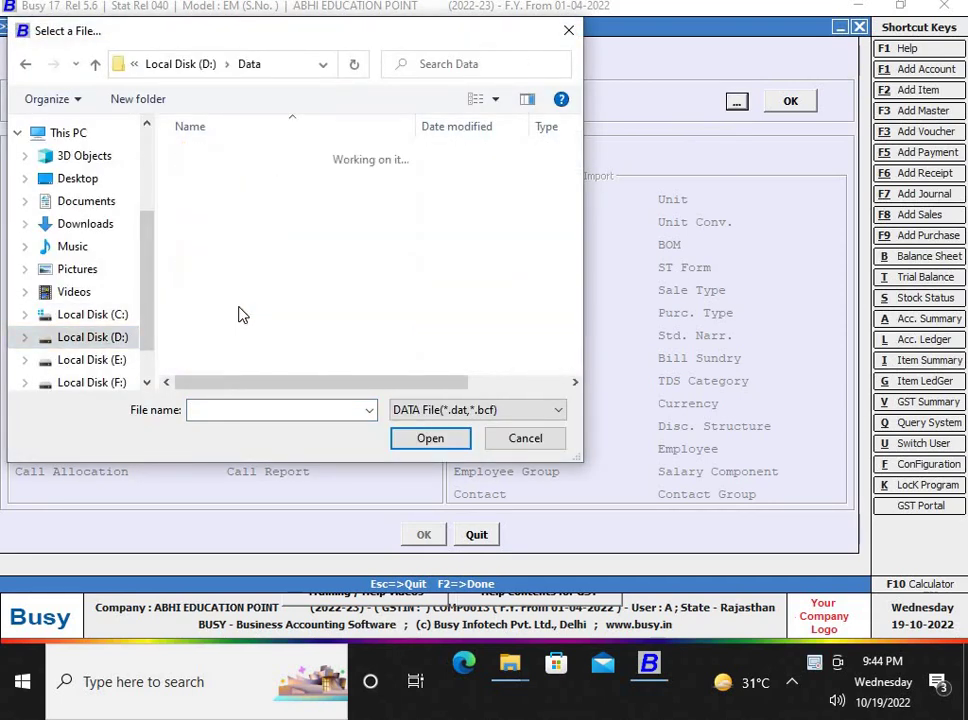
click(200, 66)
scroll(250, 330, down, 1)
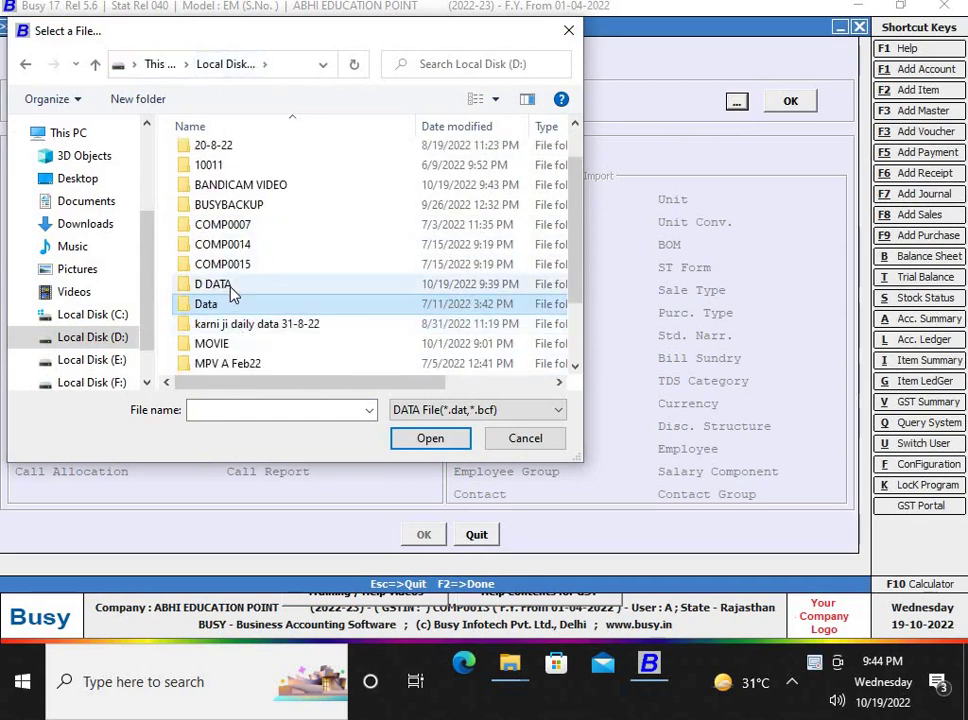
double_click(213, 284)
click(236, 312)
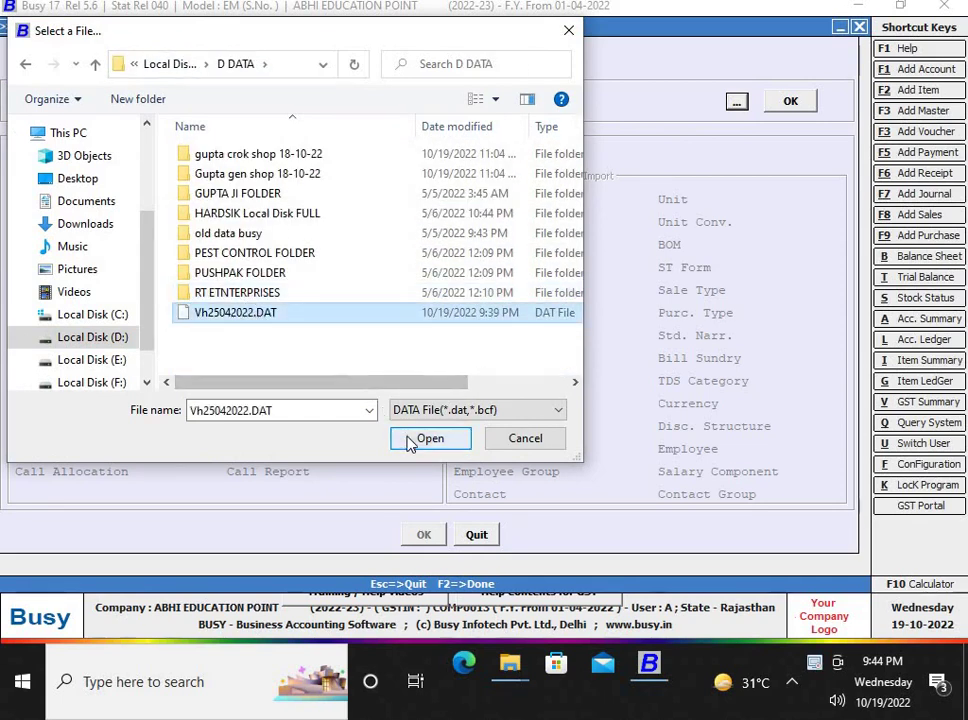
click(410, 440)
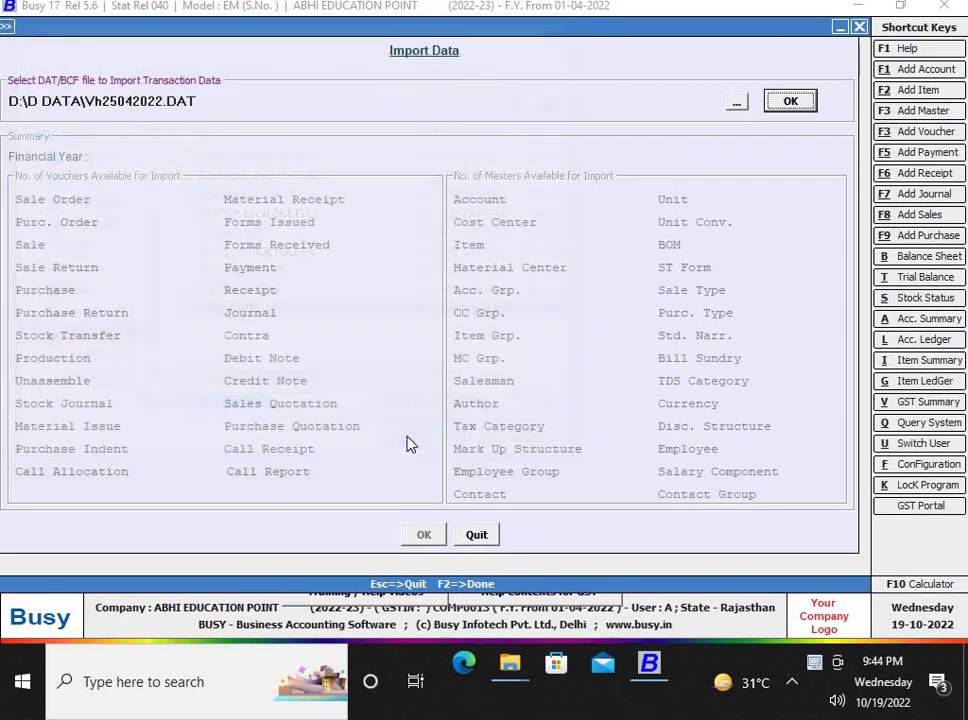
click(810, 102)
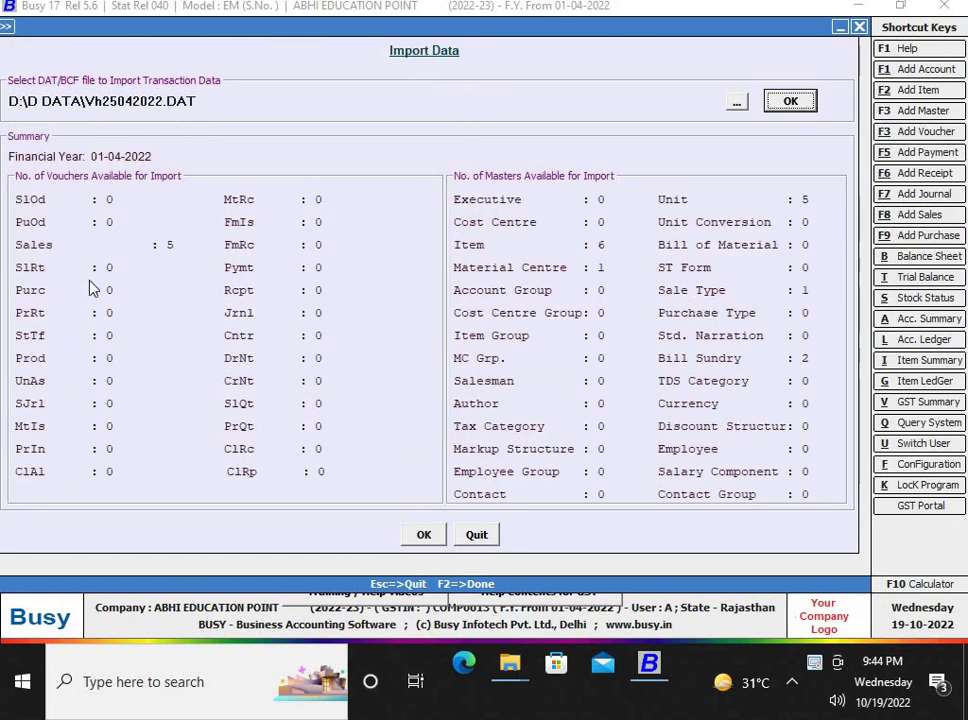
Import the Sales vouchers with Add New Voucher and opening balances updated for new masters, and leave the import screen.
click(425, 535)
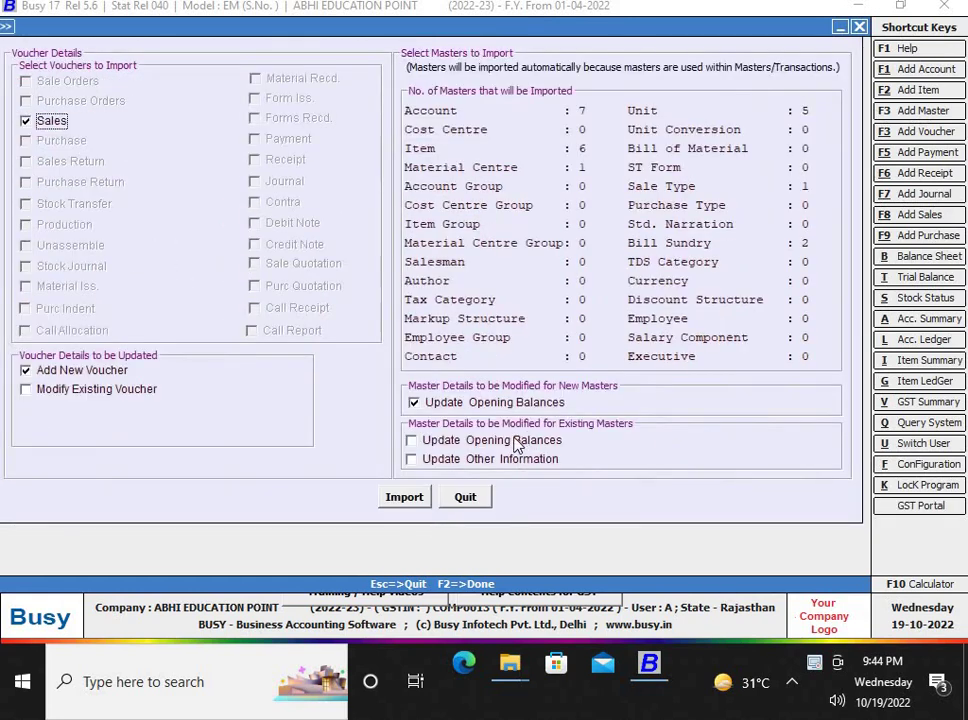
click(414, 502)
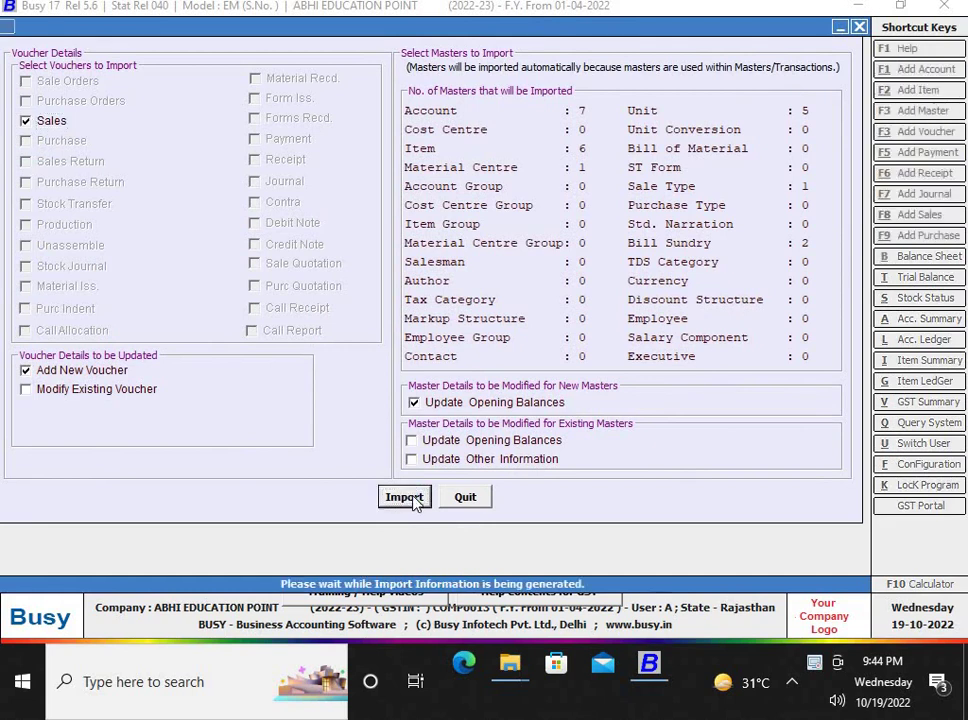
click(542, 370)
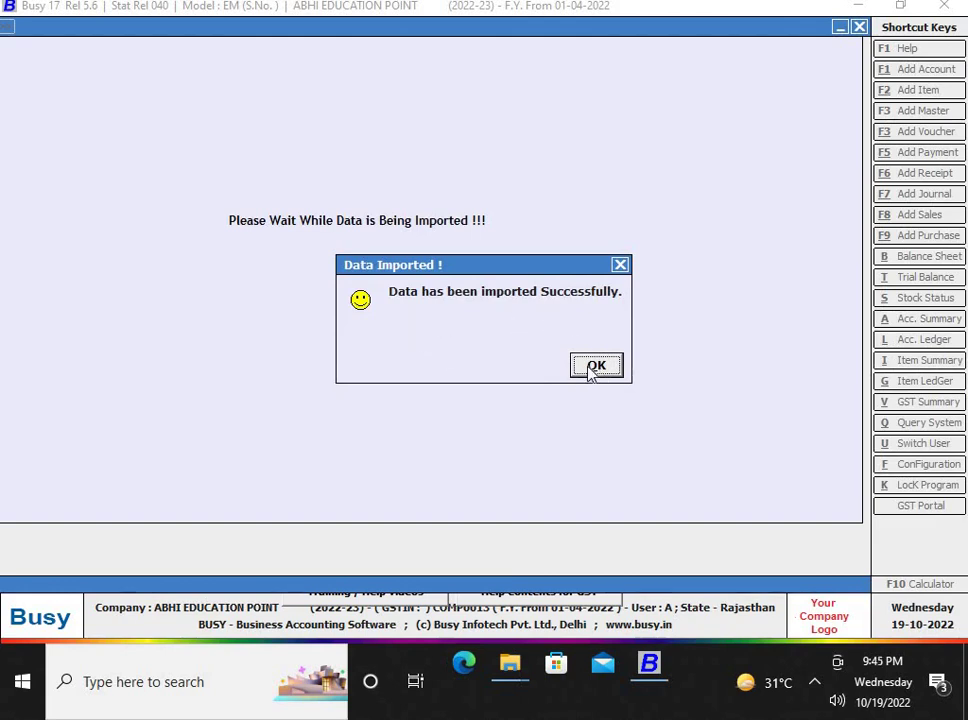
click(590, 367)
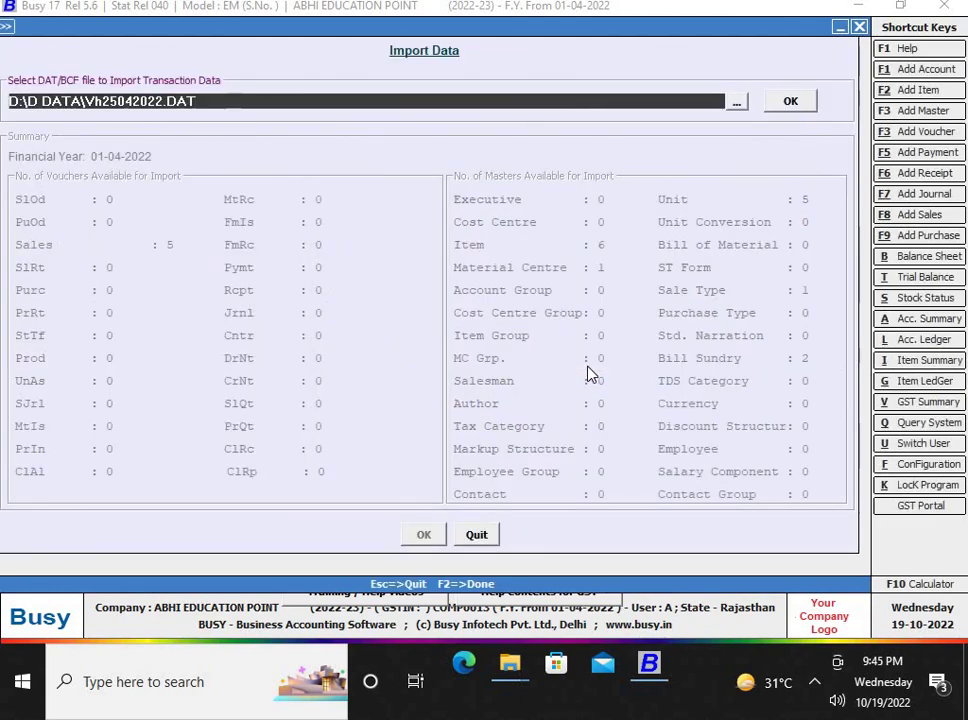
key(Escape)
Open the options of the standard Sales Register, keeping all voucher series groups and the Main voucher series.
key(Right)
key(Right)
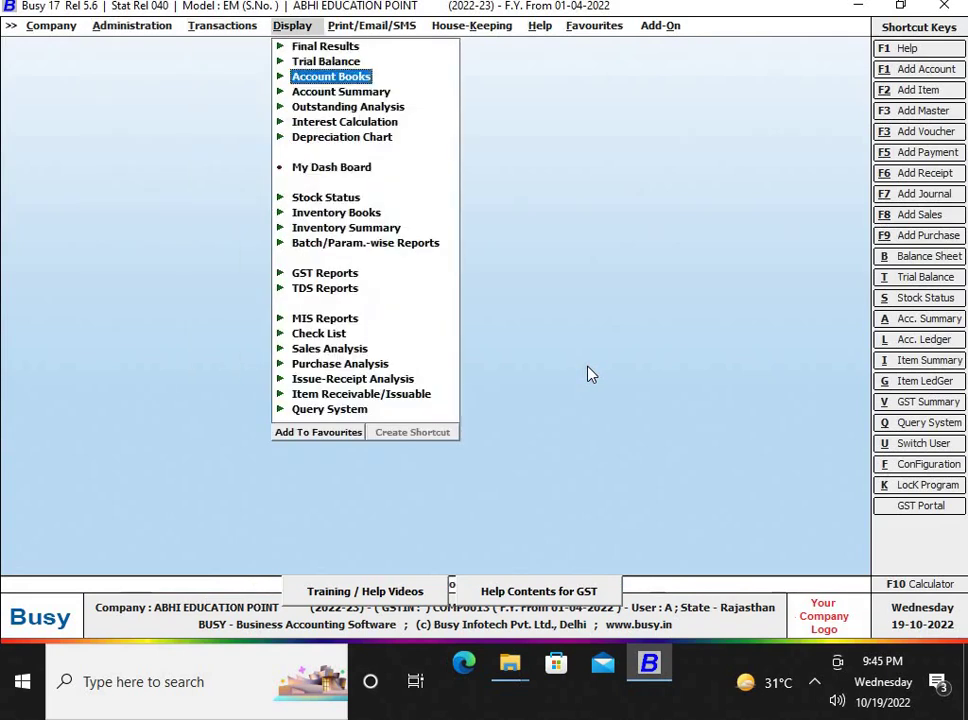
key(Right)
key(Down)
key(Down)
key(Down)
key(Right)
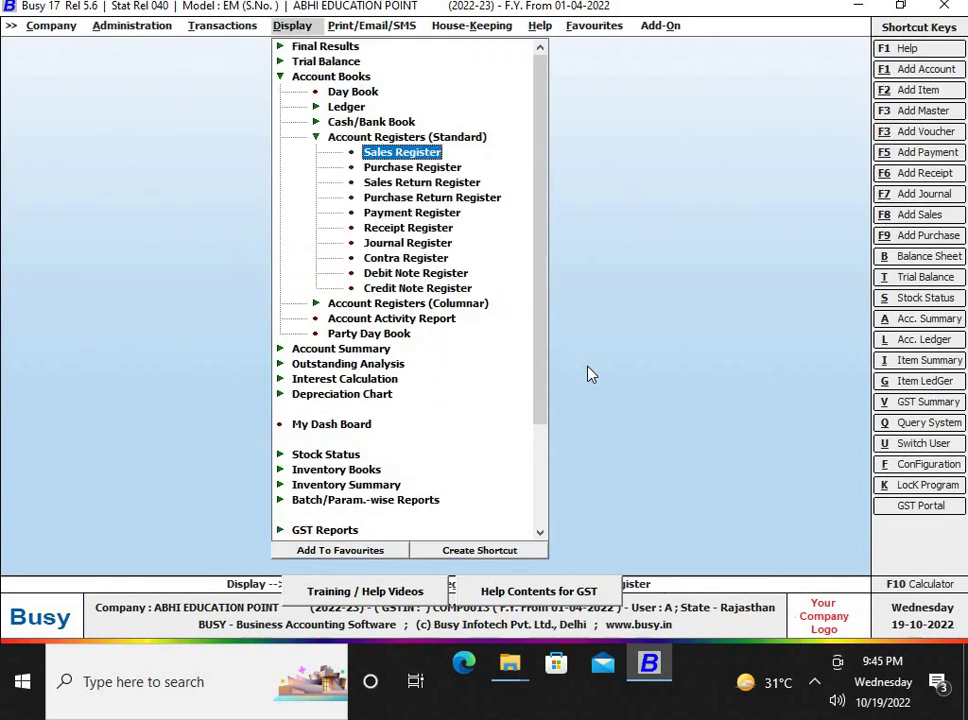
key(Return)
key(Return)
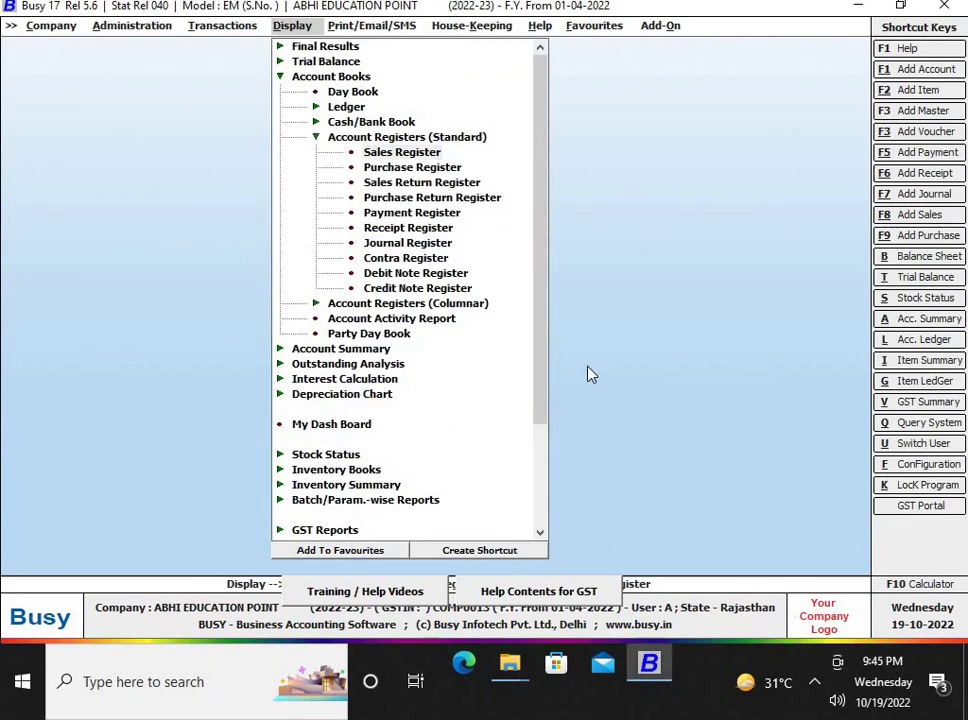
key(Return)
key(Return)
Display the Sales Register with starting date 25-04-2022 and go through the imported vouchers.
text(2)
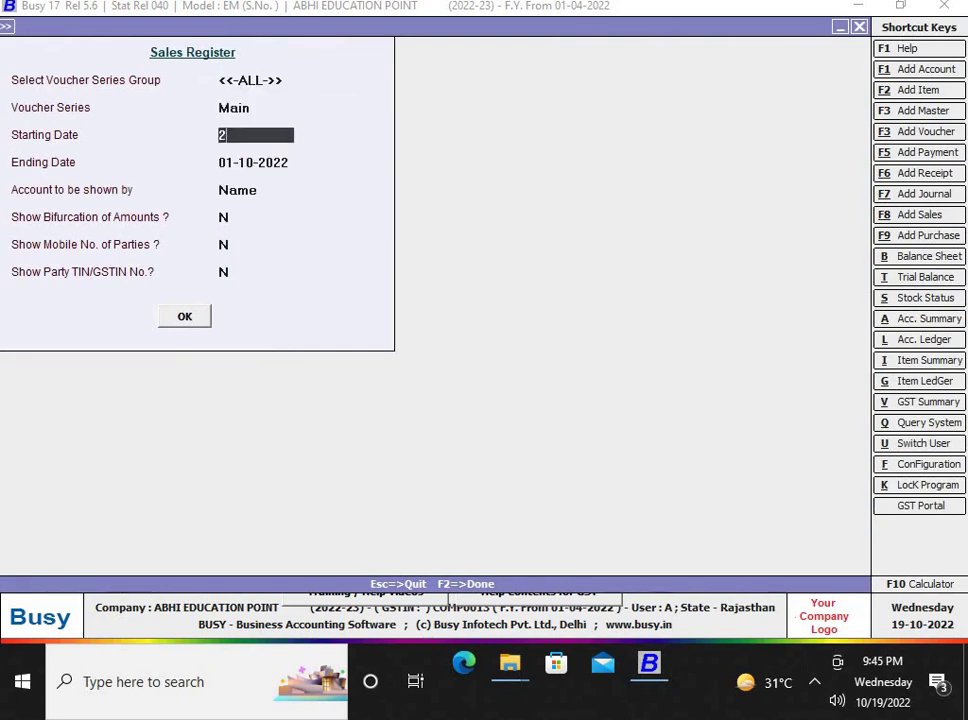
text(5-1)
key(Return)
key(Up)
text(25-04)
key(Return)
key(F2)
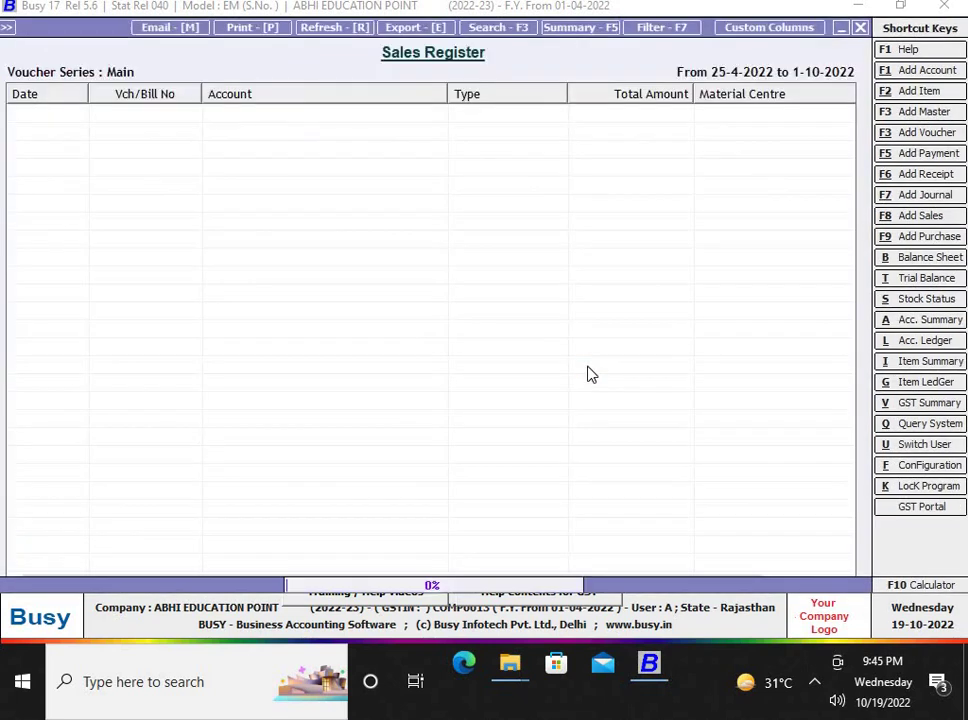
key(Down)
key(Down)
key(Down)
key(Down)
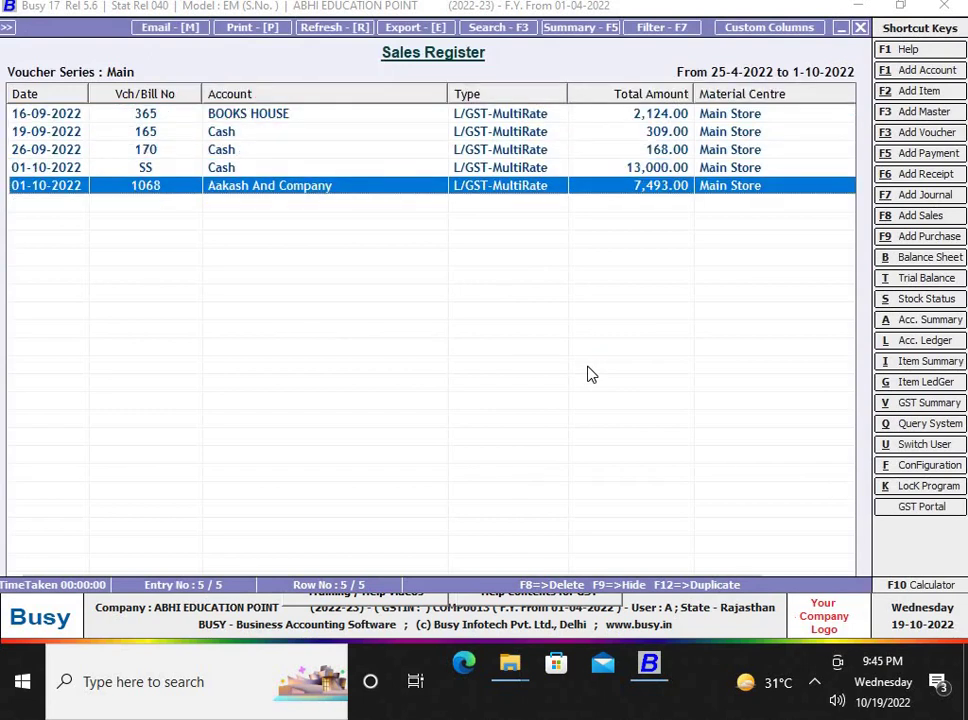